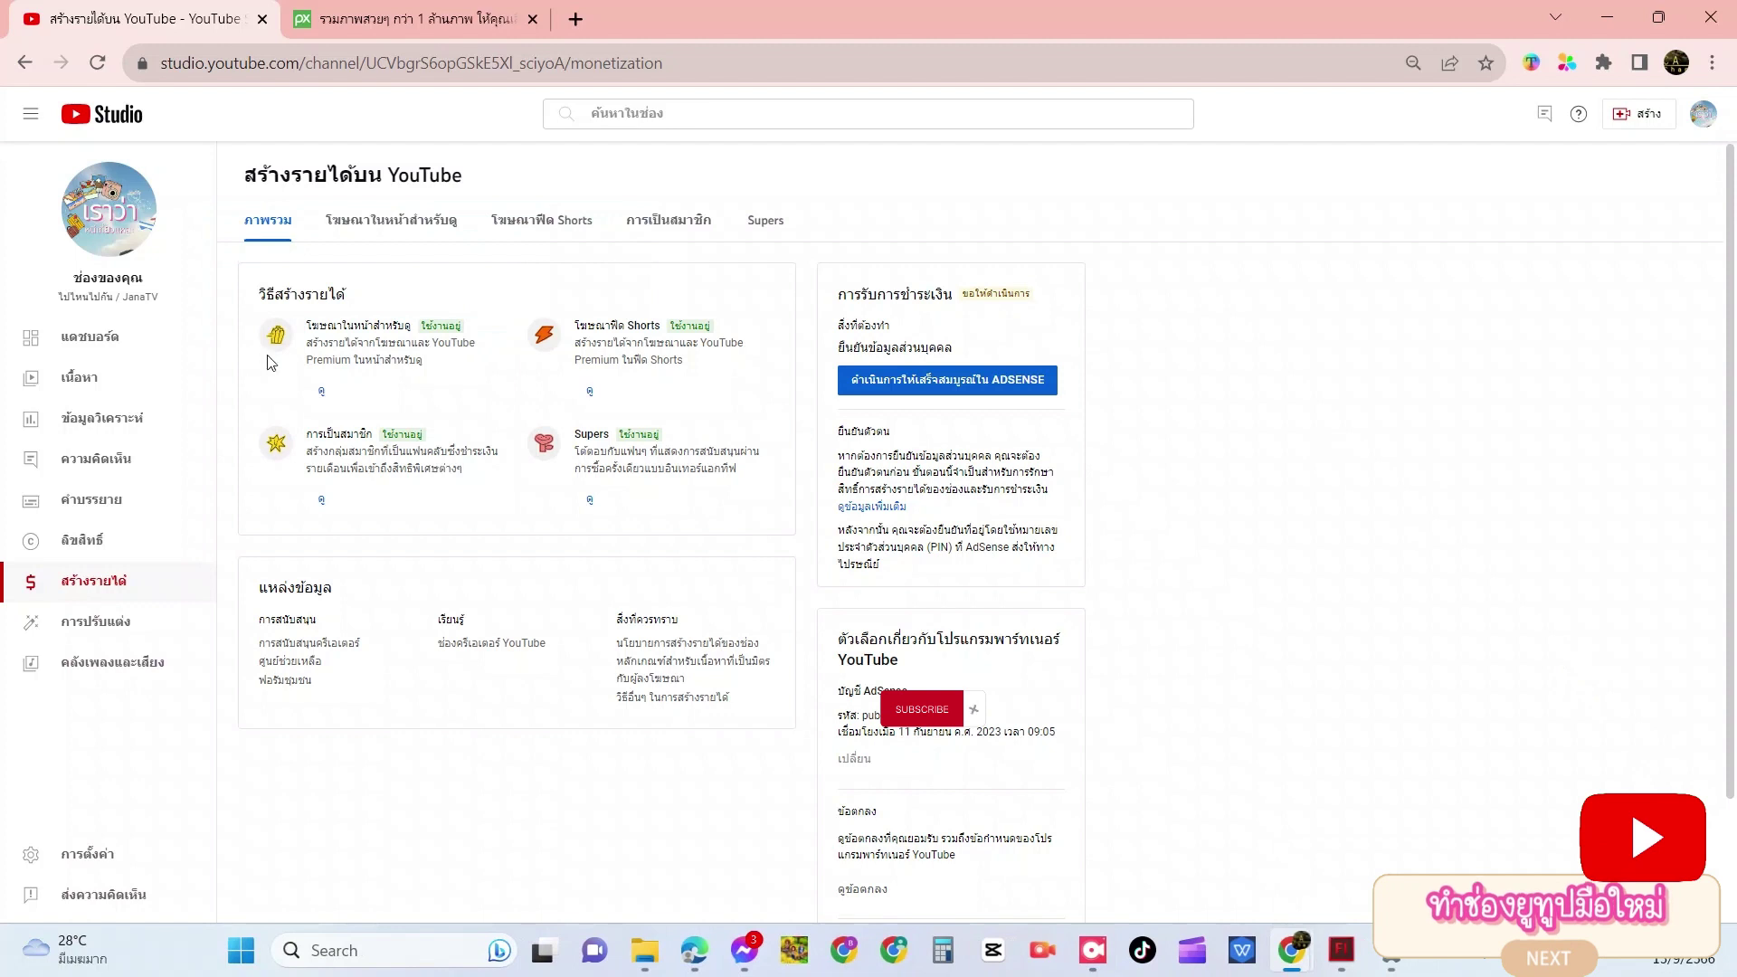
# Review the channel's analytics overview and open AdSense from the payments card on the YouTube Studio monetization page
pyautogui.click(93, 422)
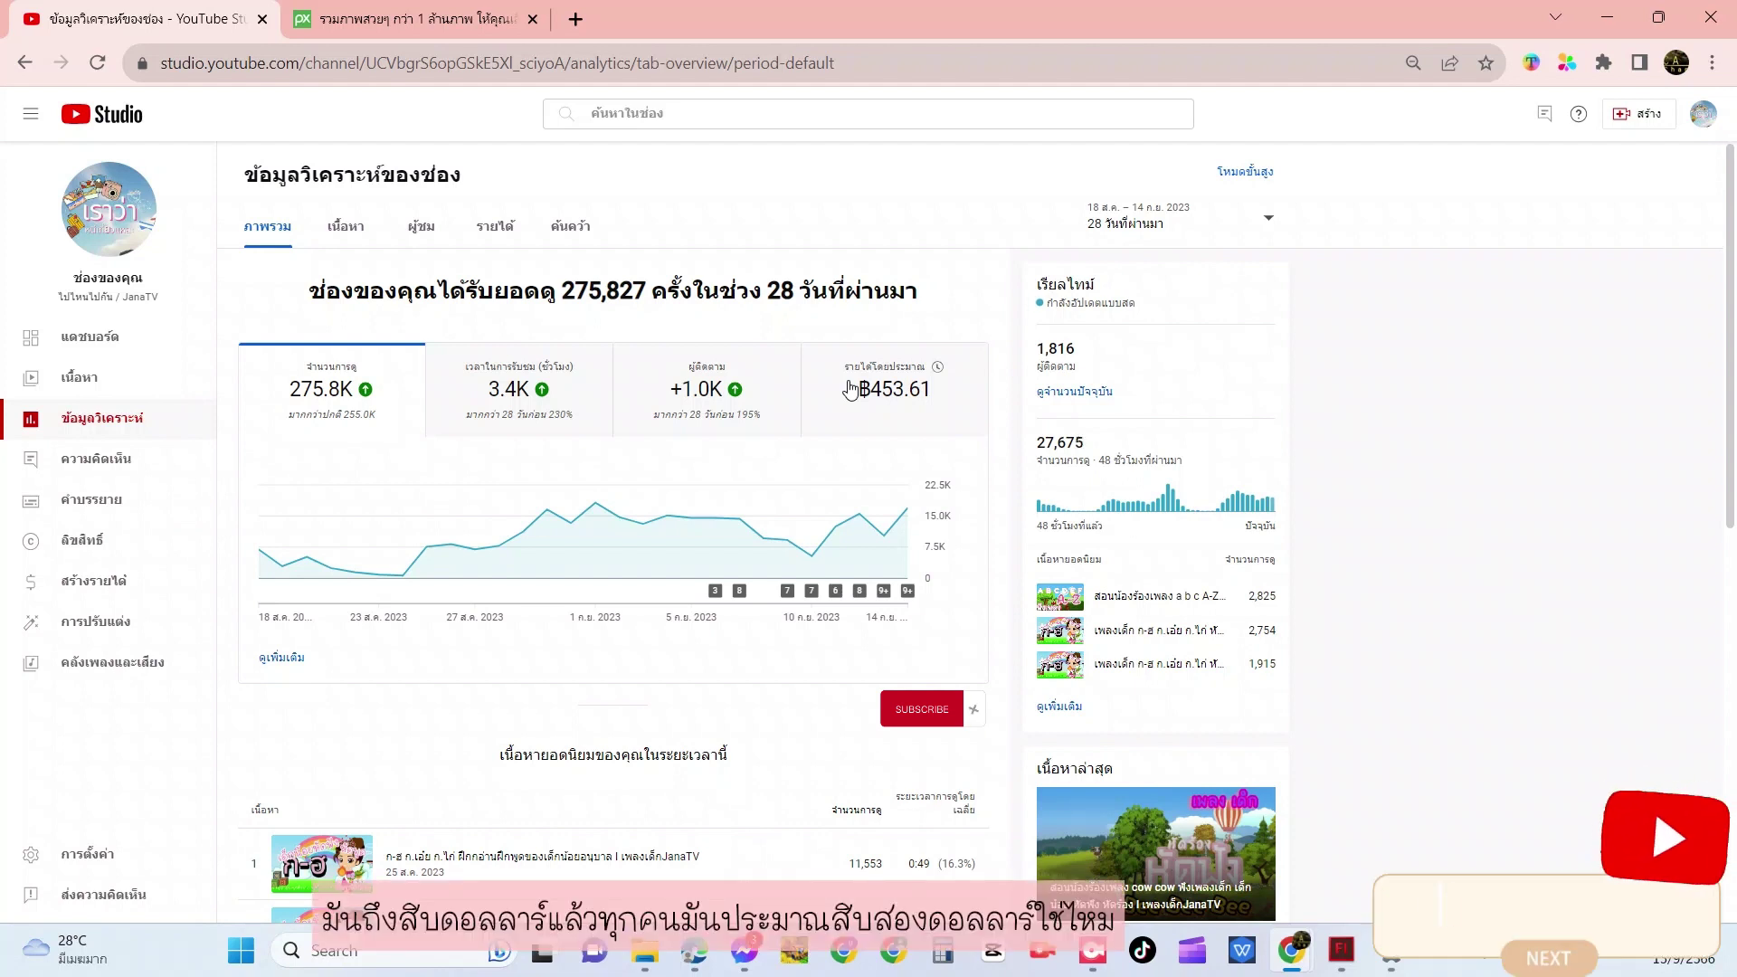
pyautogui.click(95, 582)
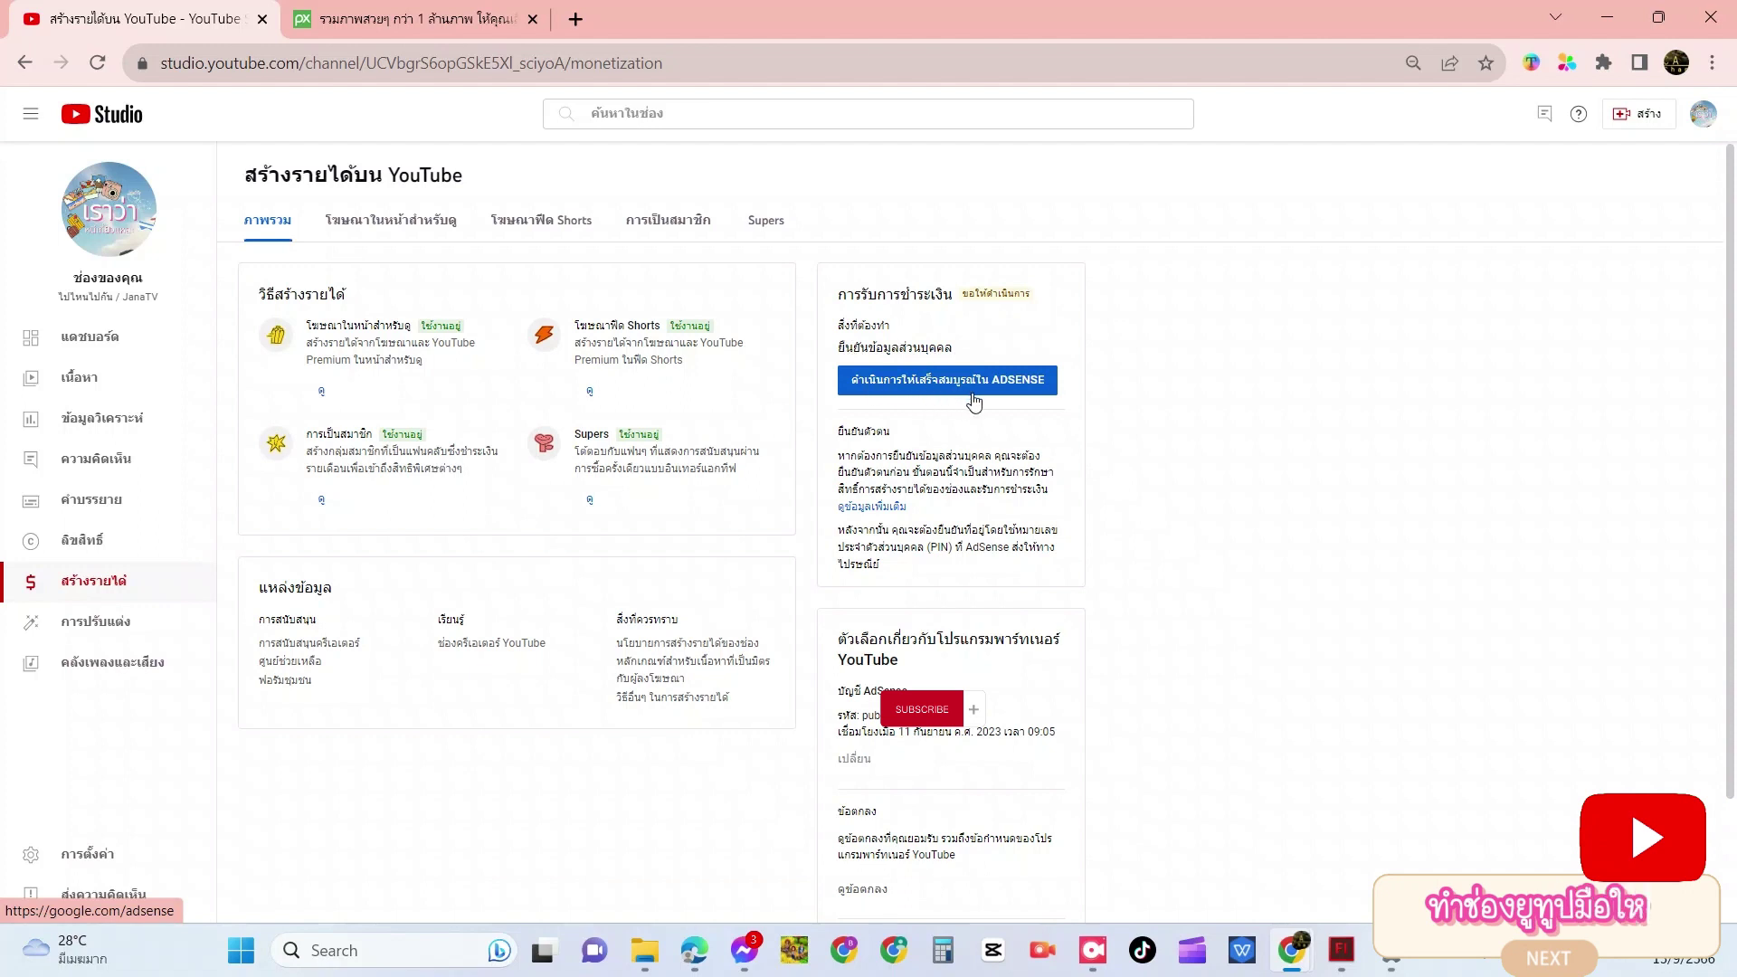
pyautogui.click(1047, 391)
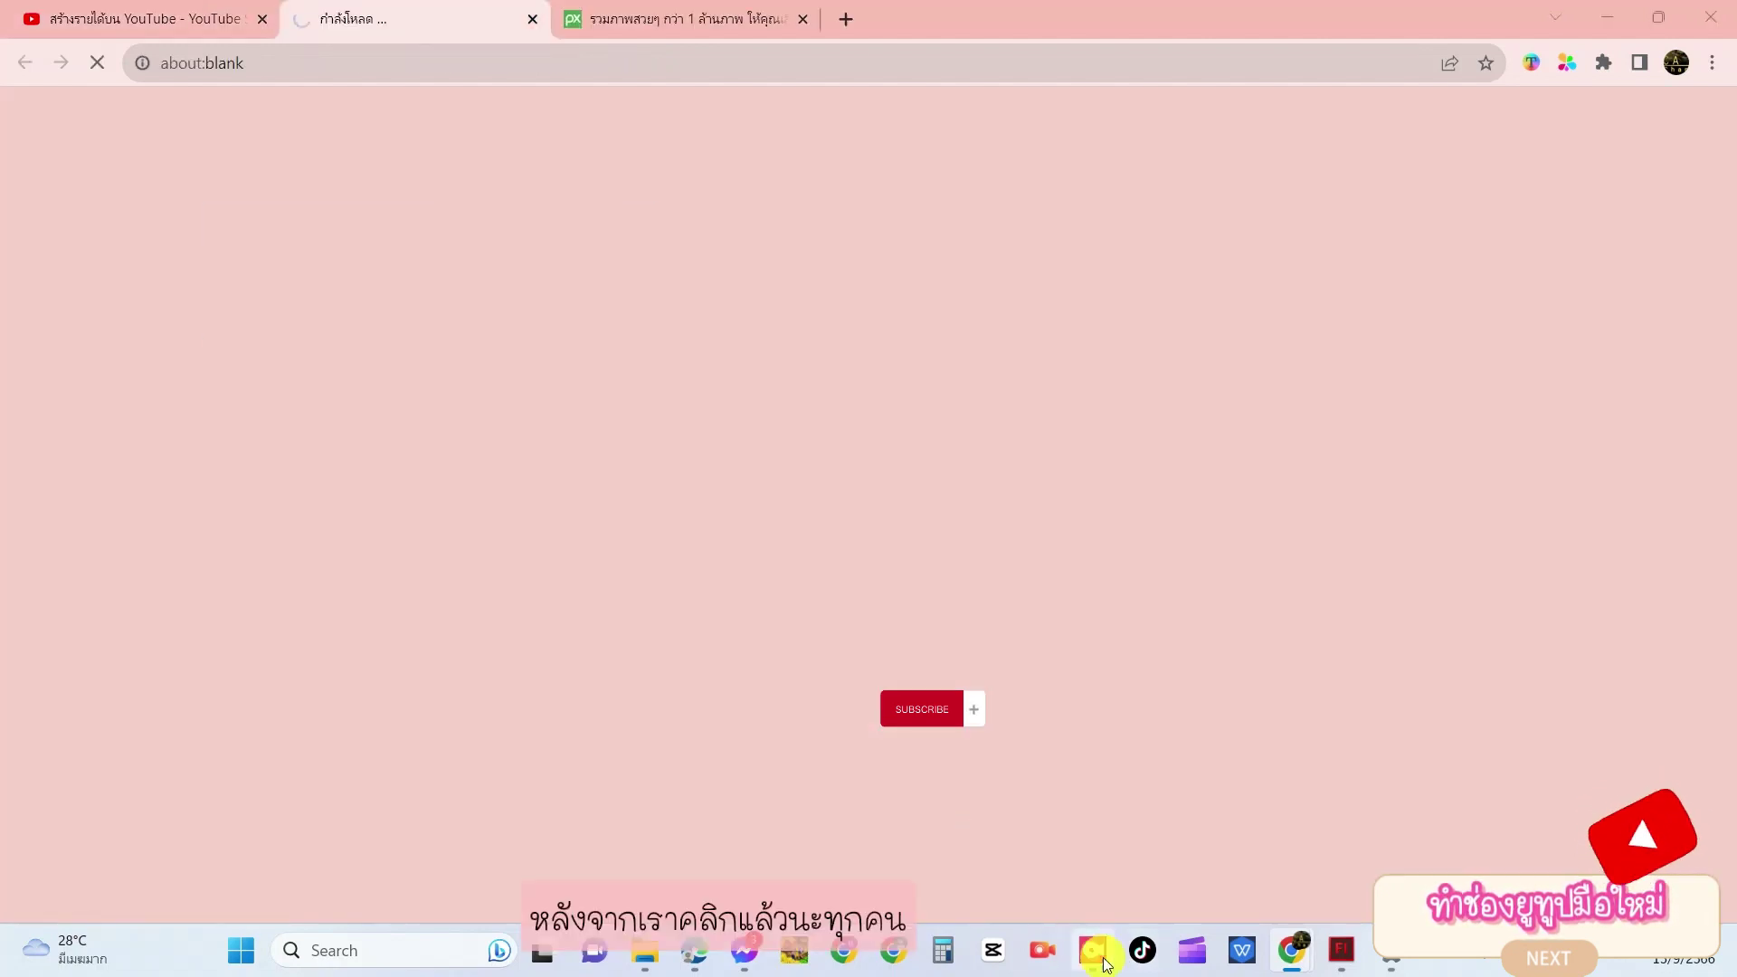
pyautogui.click(1093, 950)
pyautogui.click(293, 288)
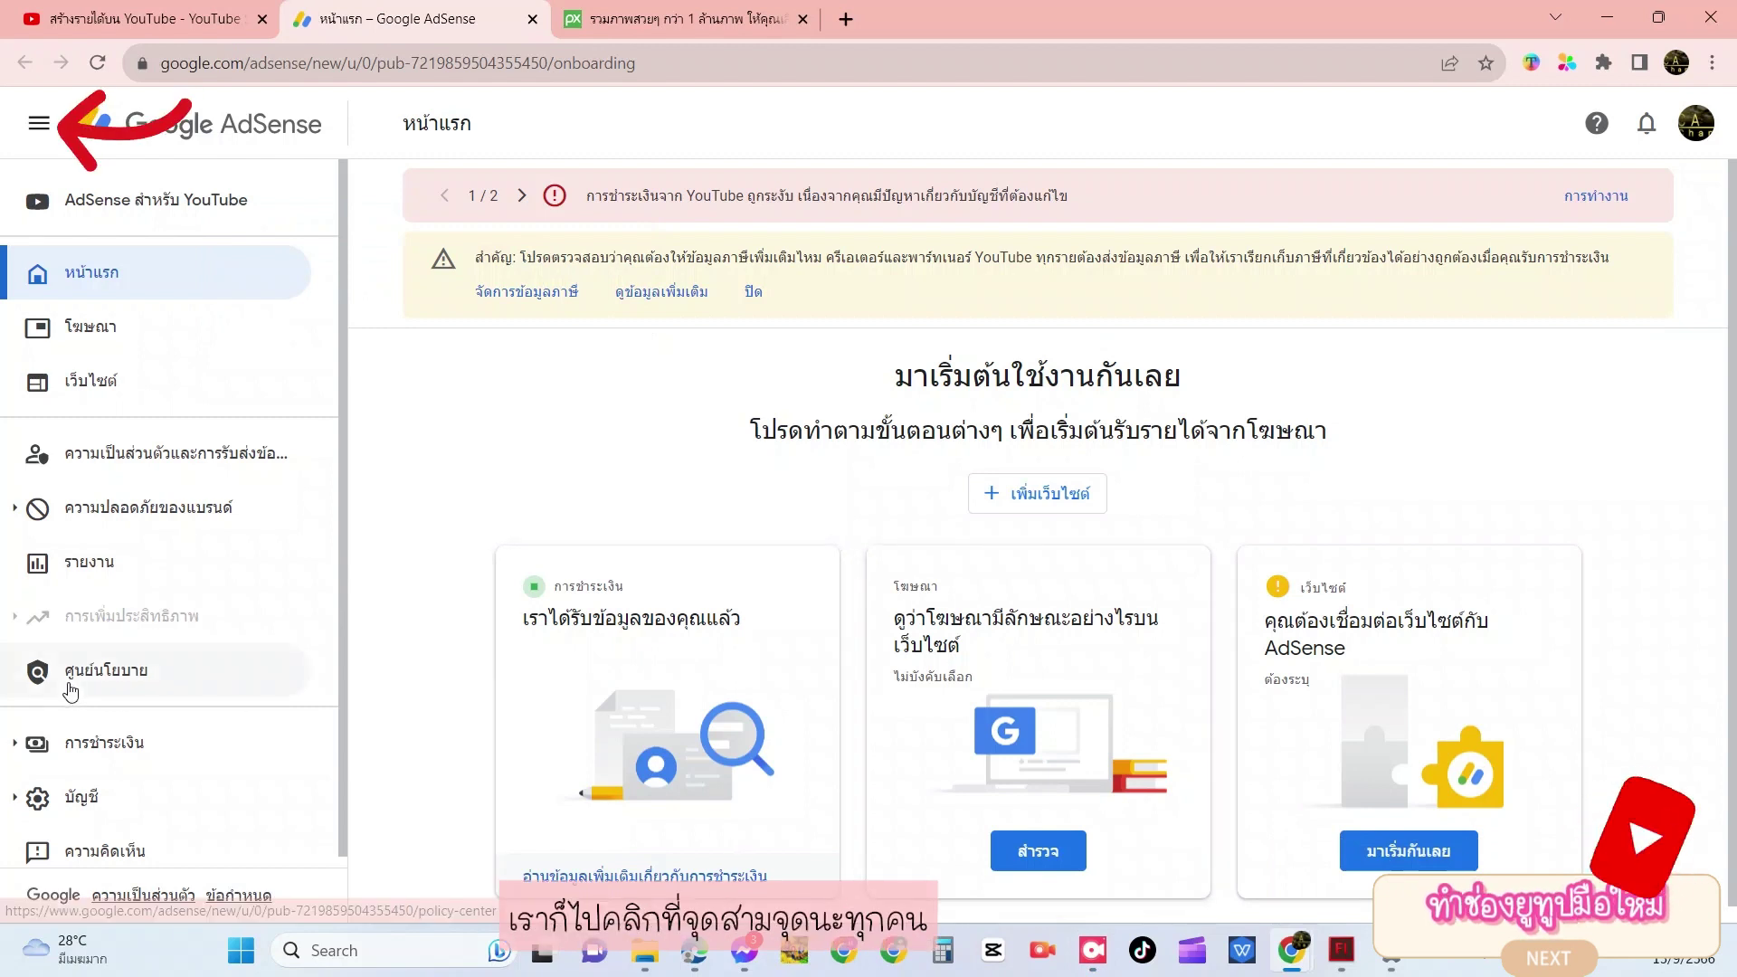
# Open the verification check page (ตรวจสอบเพื่อยืนยัน) under AdSense payments and proceed with the pending identity verification
pyautogui.click(54, 743)
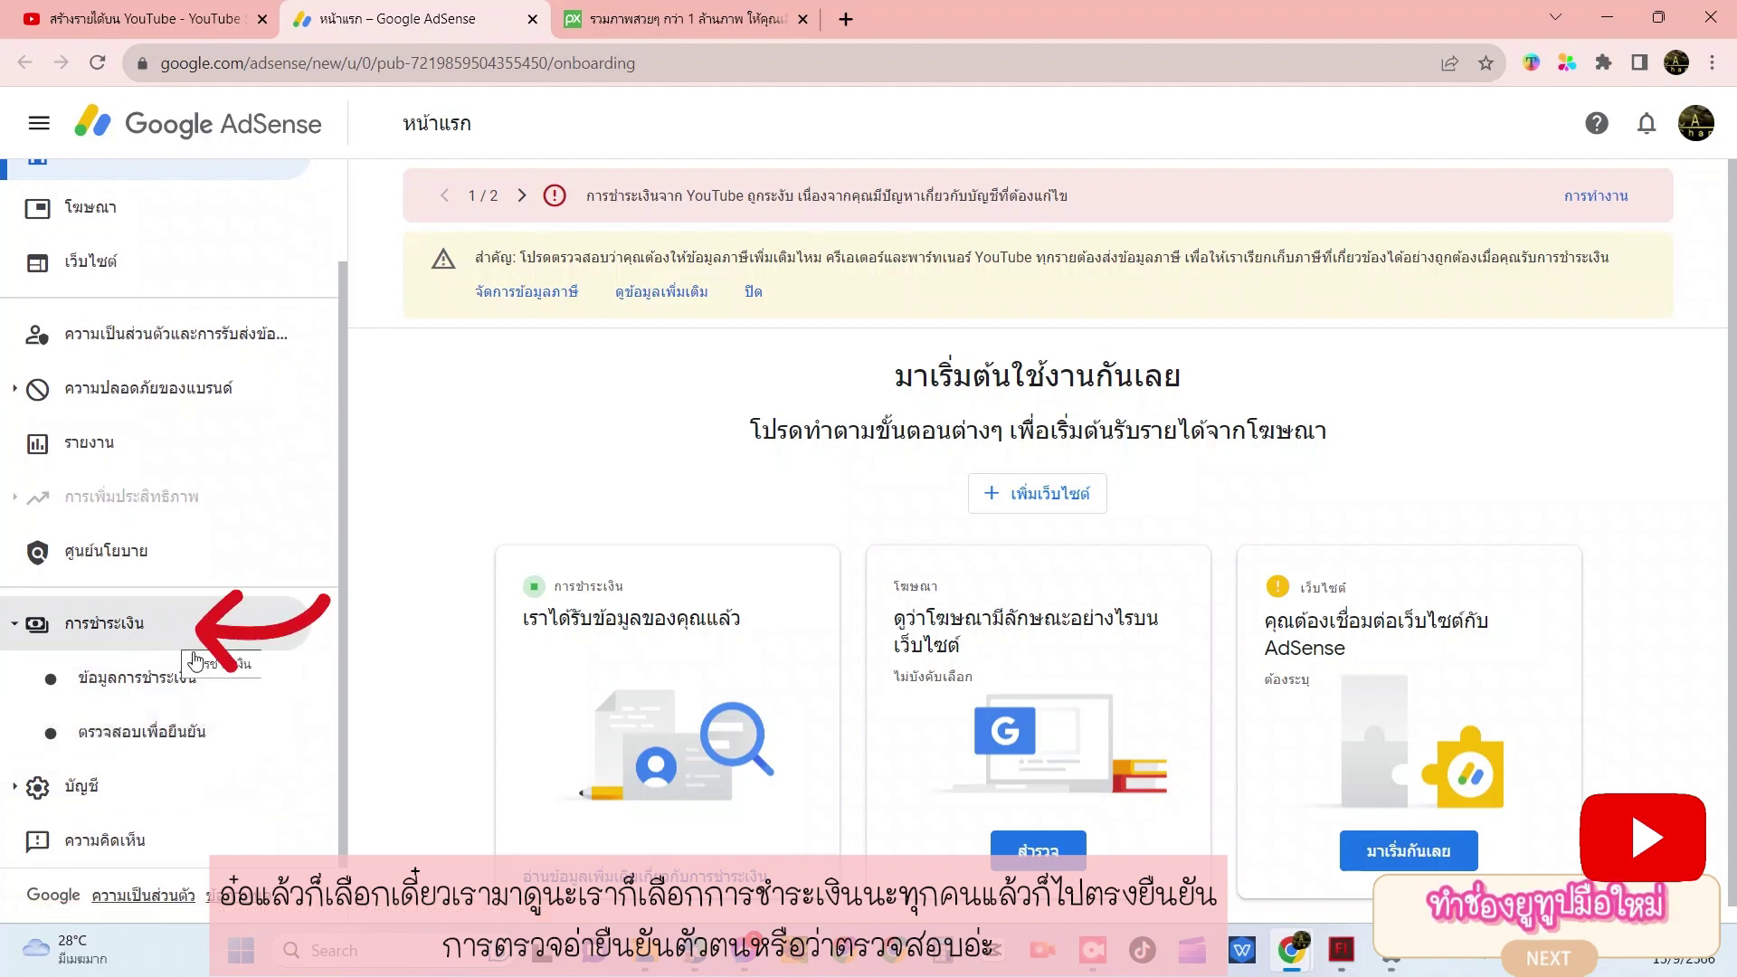
pyautogui.click(182, 734)
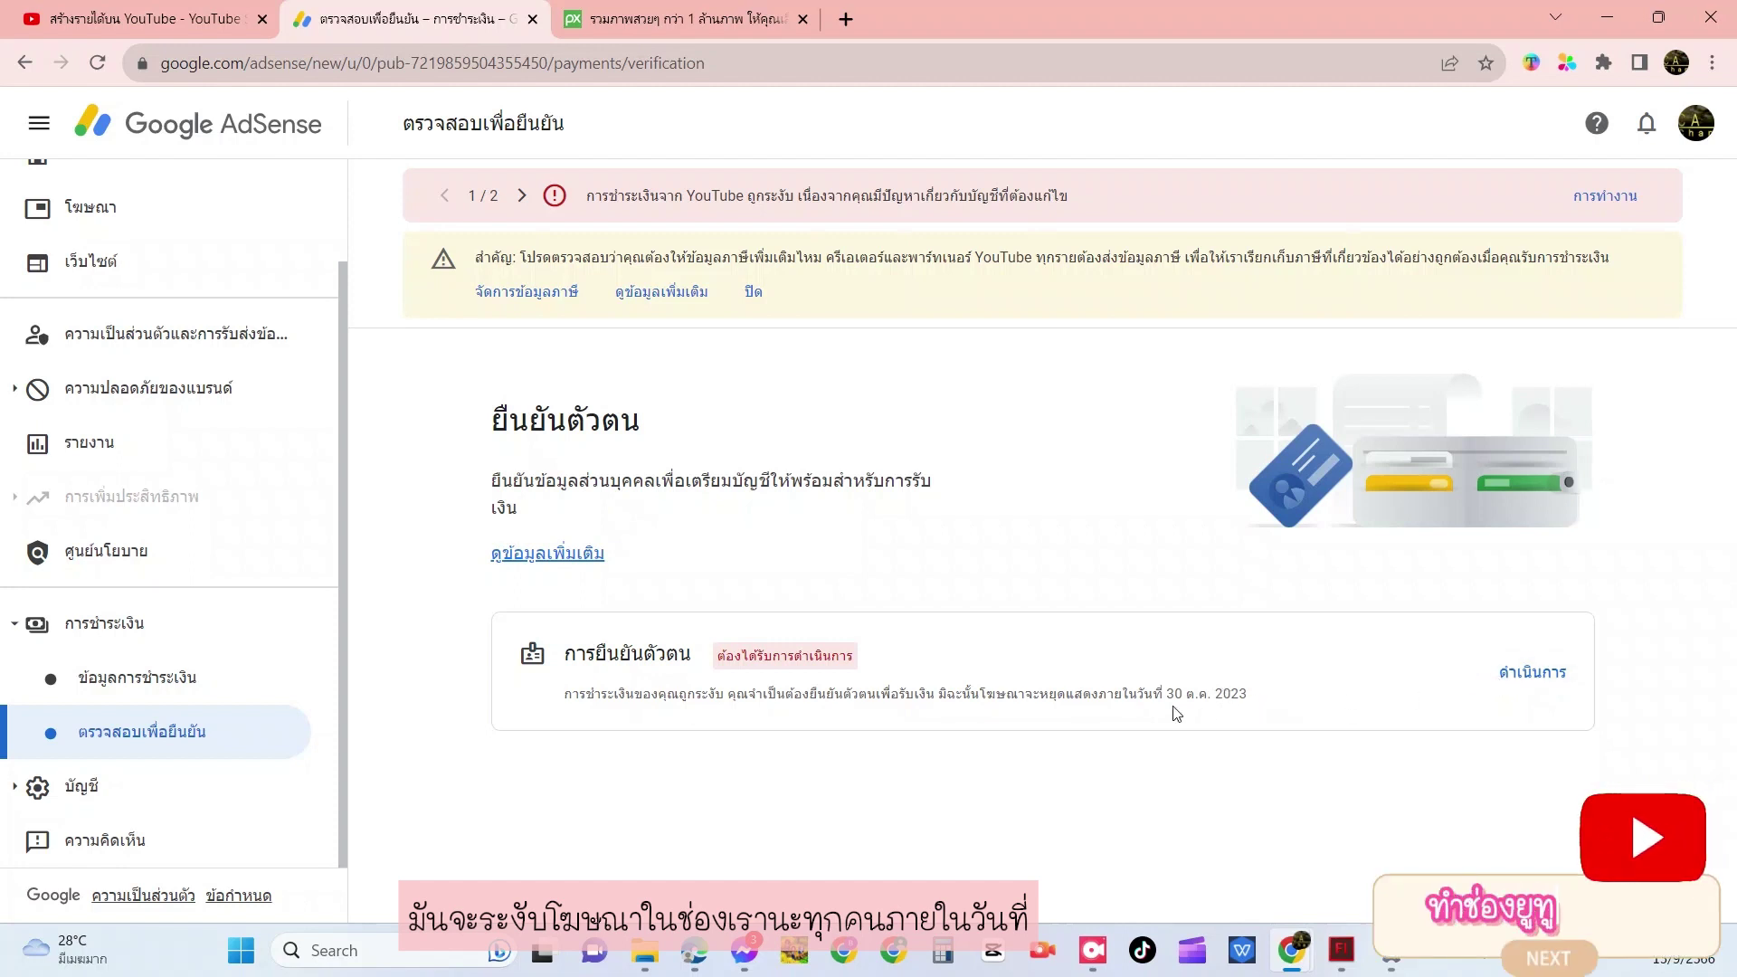
pyautogui.click(1524, 674)
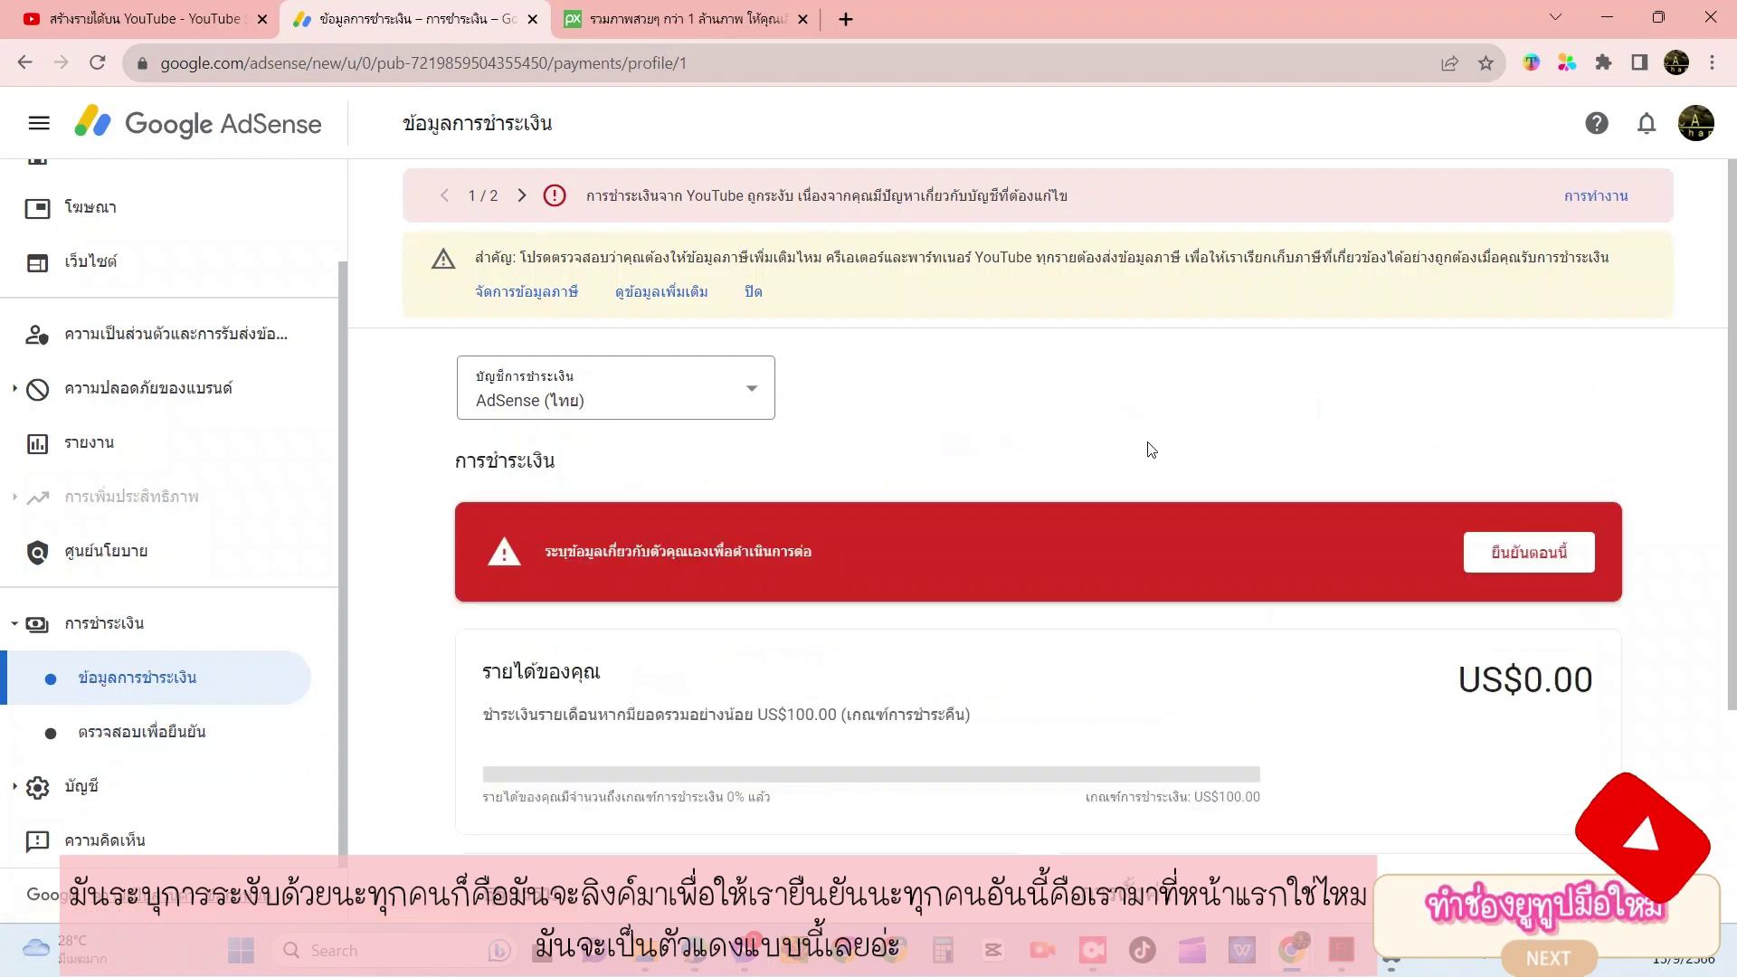
# Launch the identity verification form from the payments info alert, consenting to the collection and processing of personal and ID data
pyautogui.scroll(-2, 990, 640)
pyautogui.scroll(-2, 990, 640)
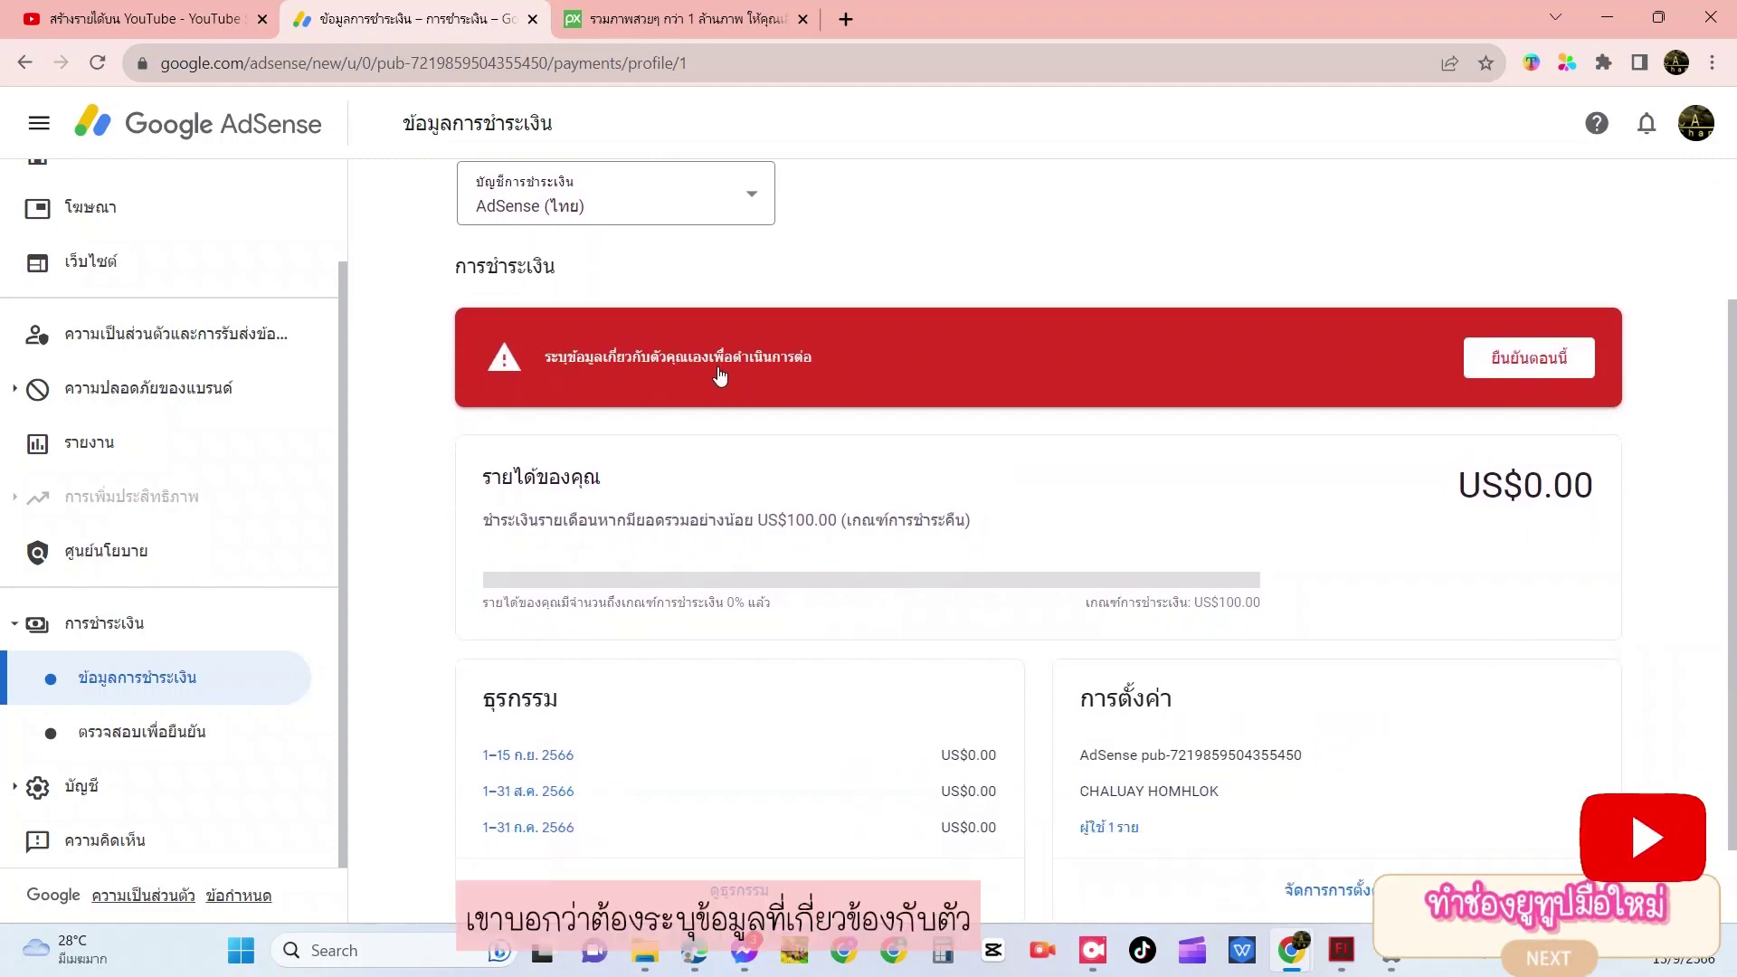
pyautogui.scroll(-1, 836, 378)
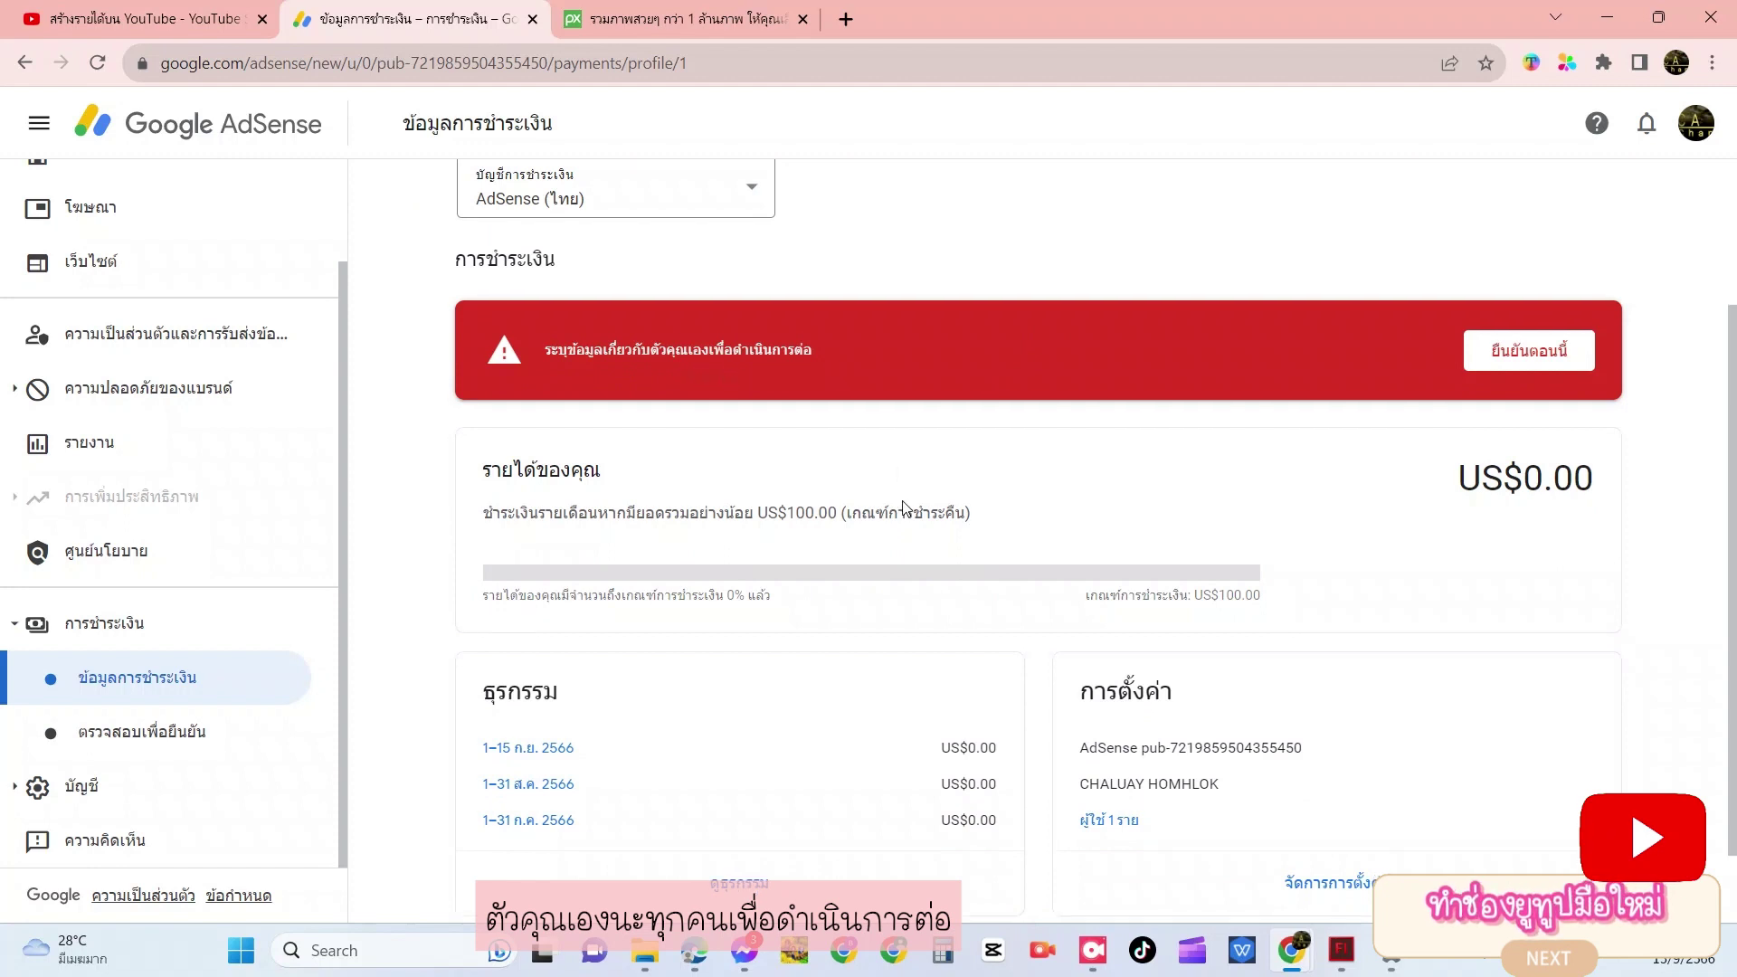
pyautogui.click(1529, 315)
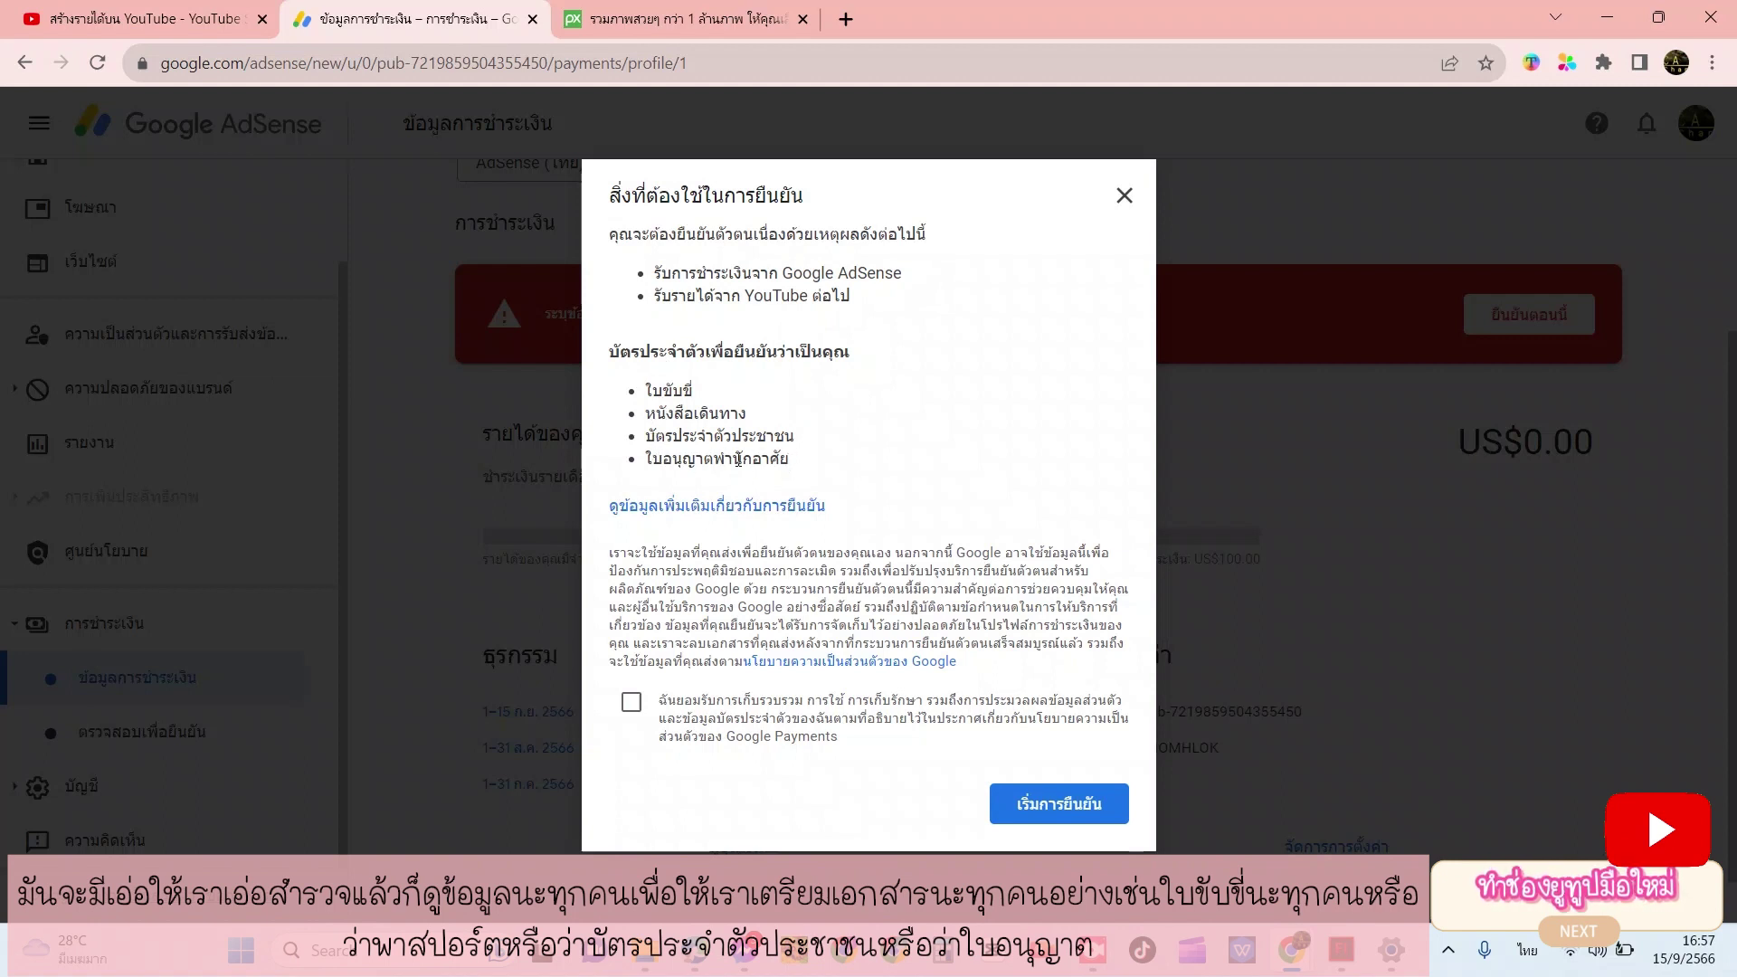
pyautogui.click(624, 700)
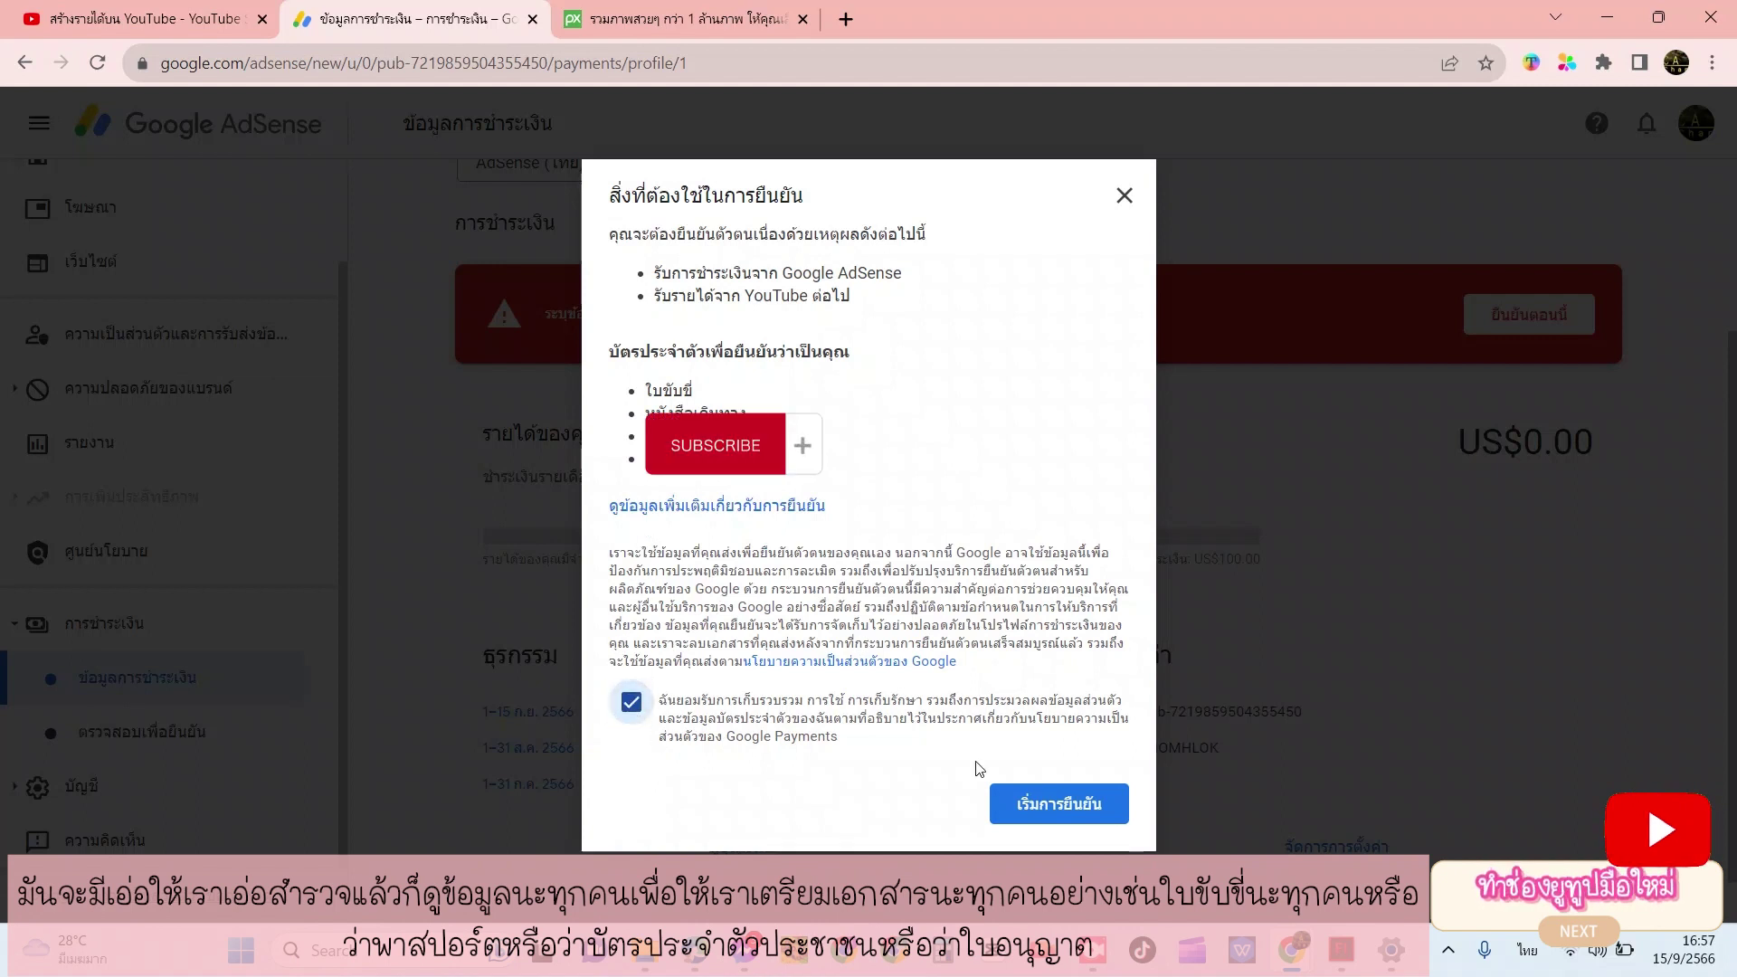
pyautogui.click(1059, 800)
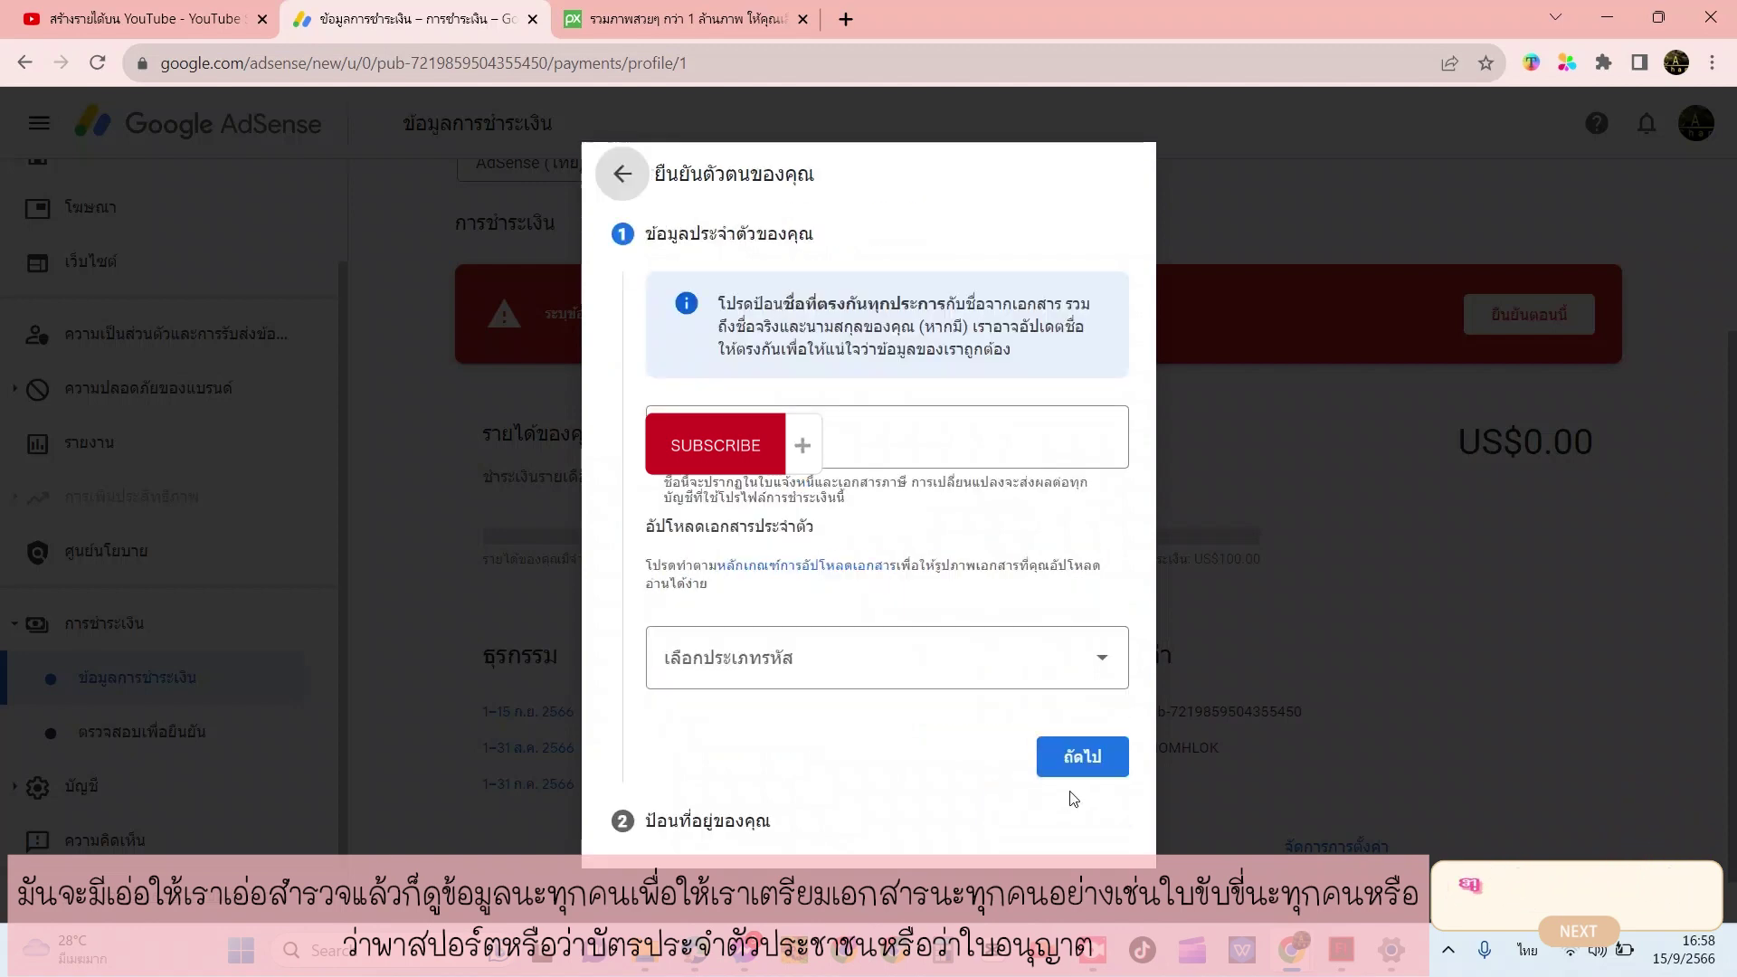
# Enter the account holder's legal name in English and choose the national ID card (บัตรประจำตัวประชาชน) as the ID type
pyautogui.click(917, 437)
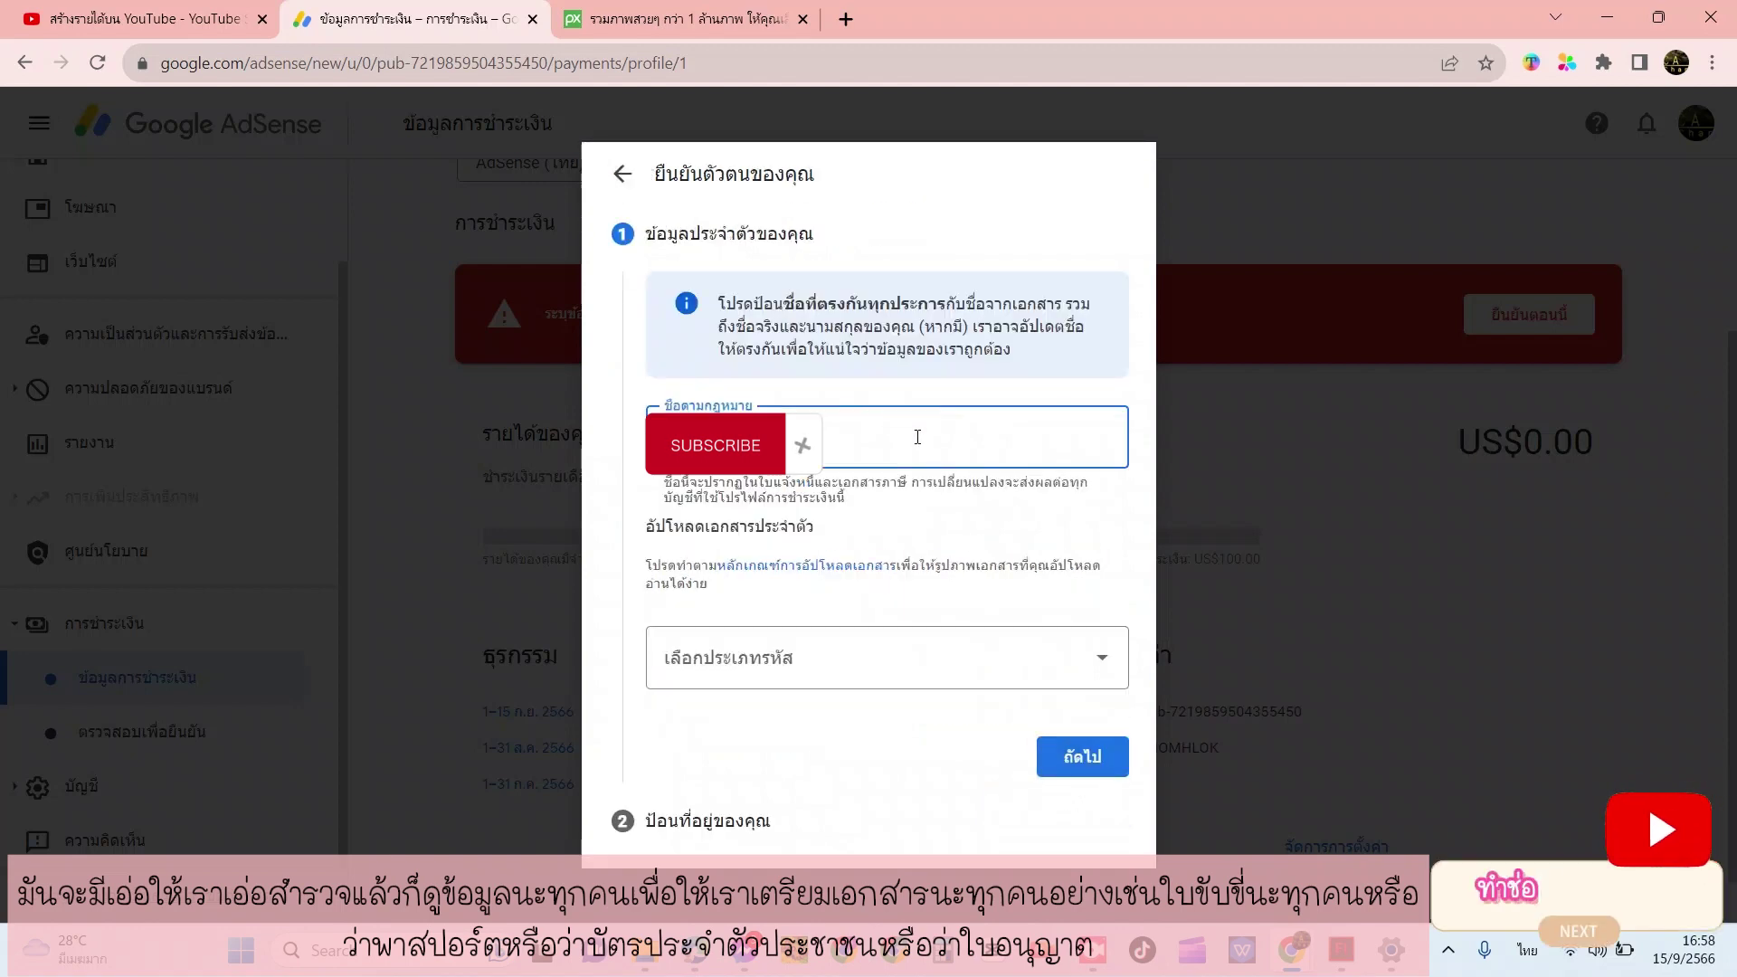
pyautogui.click(859, 514)
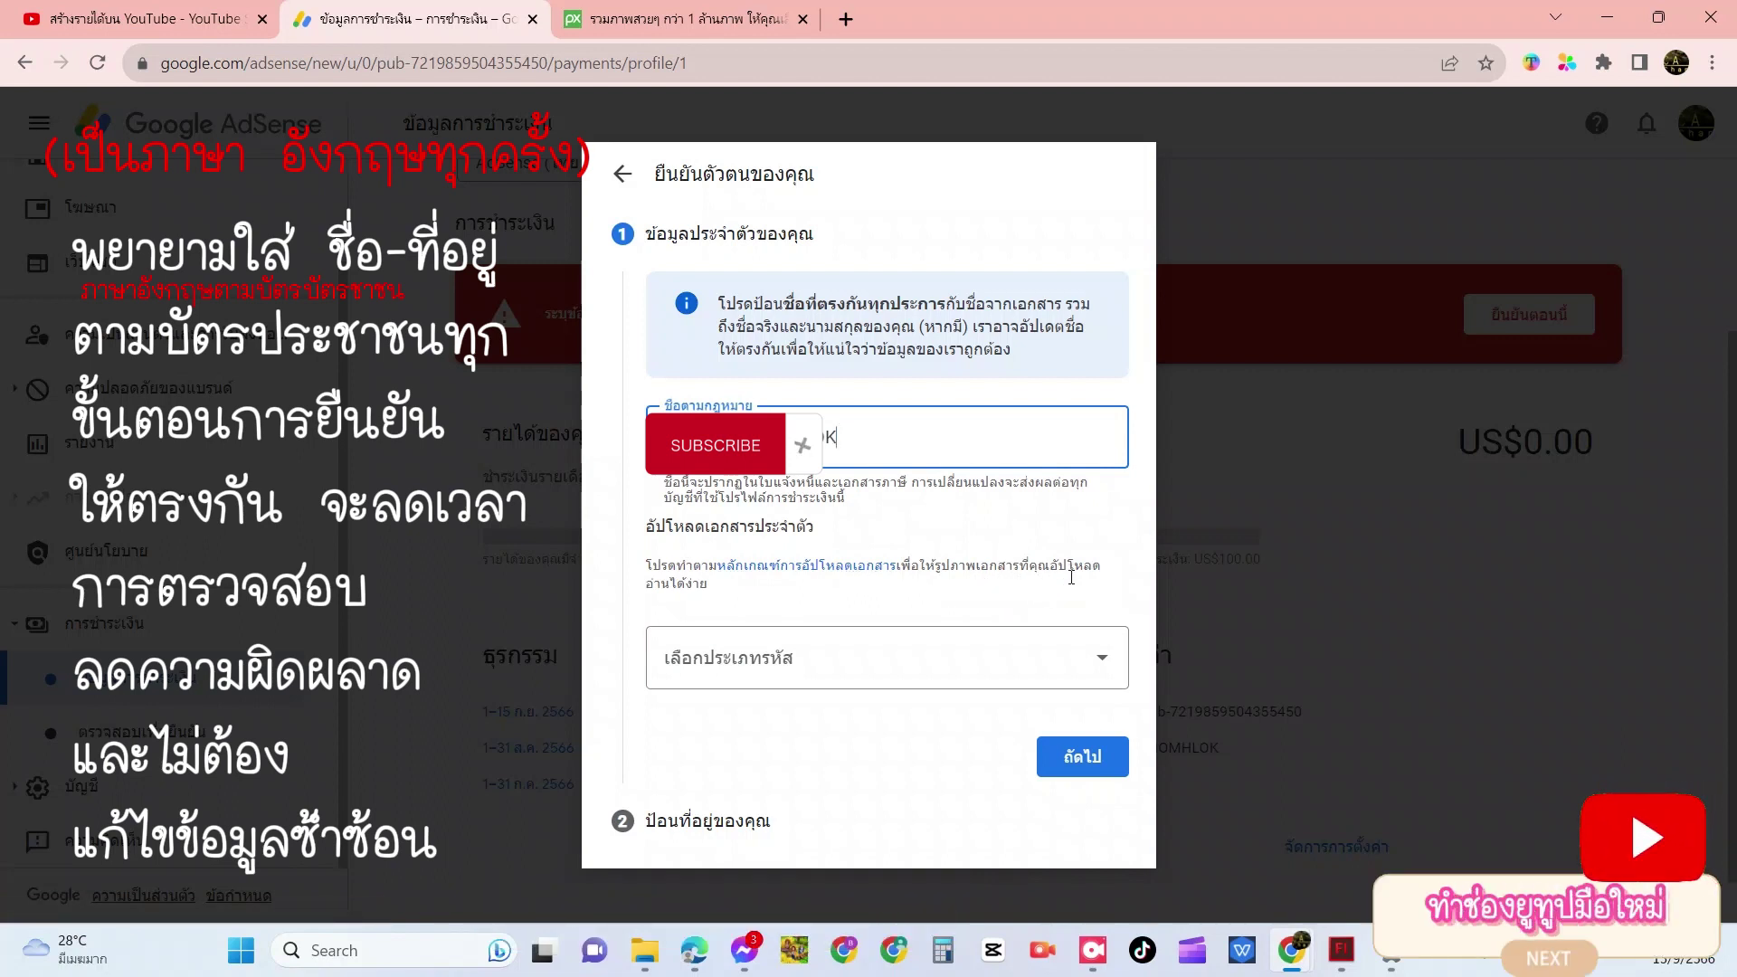
pyautogui.click(1069, 665)
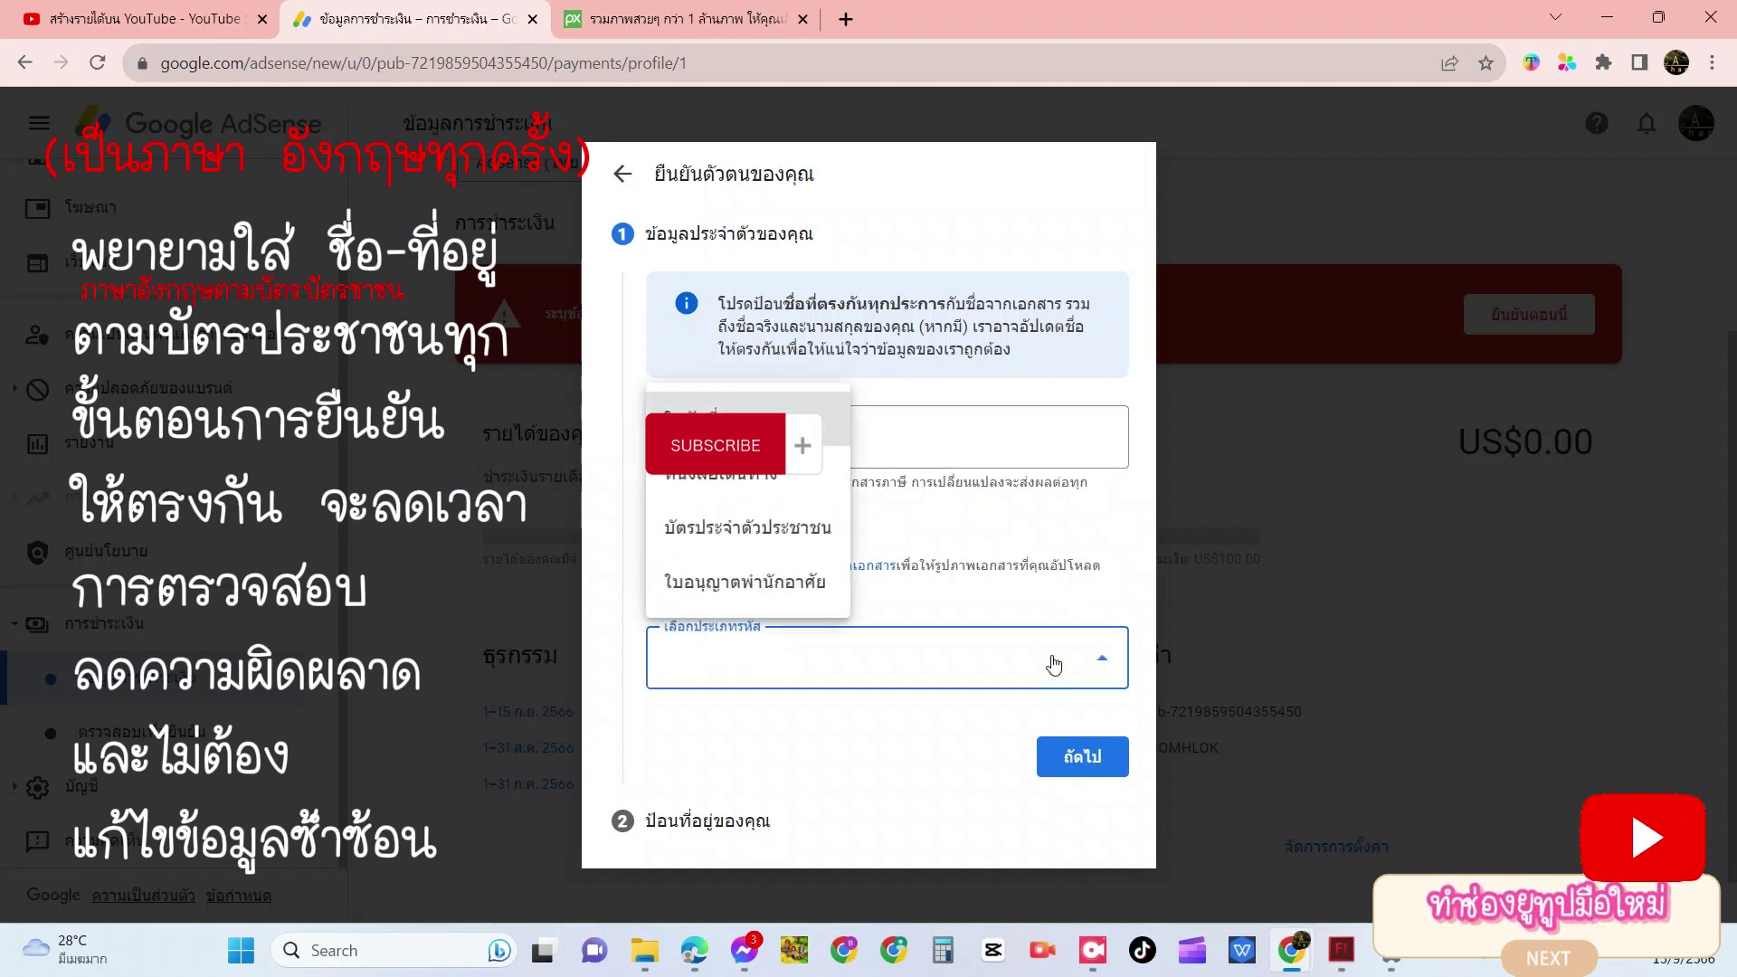
pyautogui.click(776, 528)
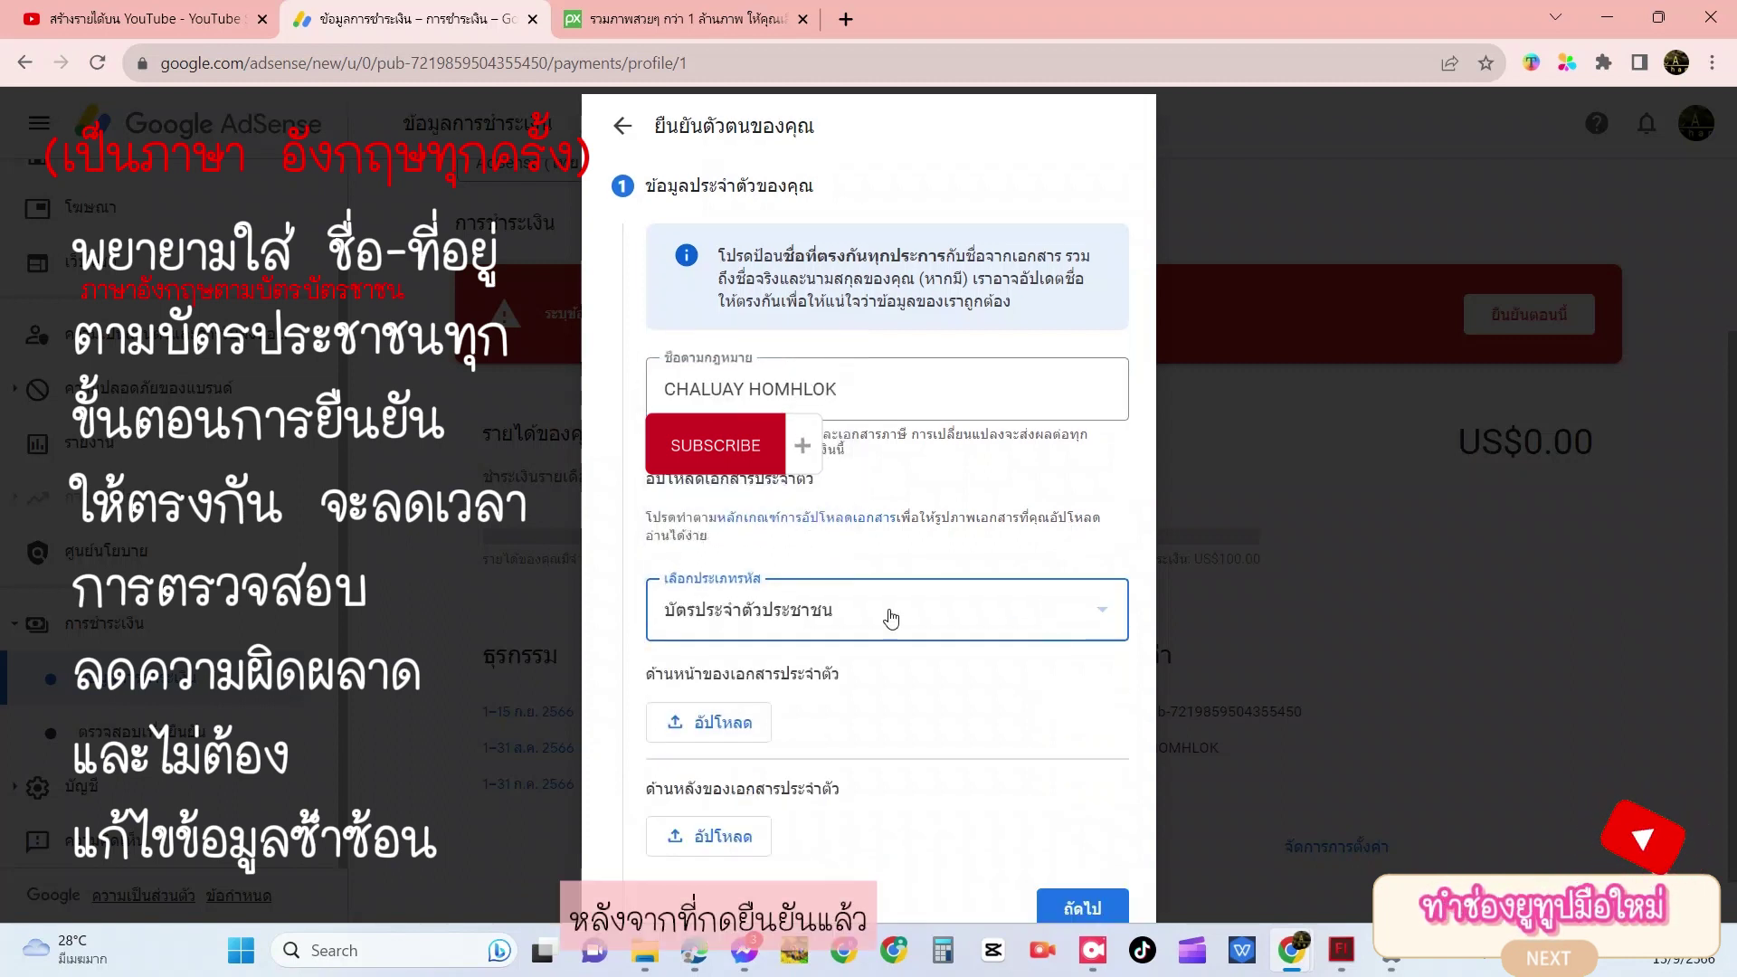
# Upload images of the front and back of the national ID card from the Downloads folder
pyautogui.click(718, 707)
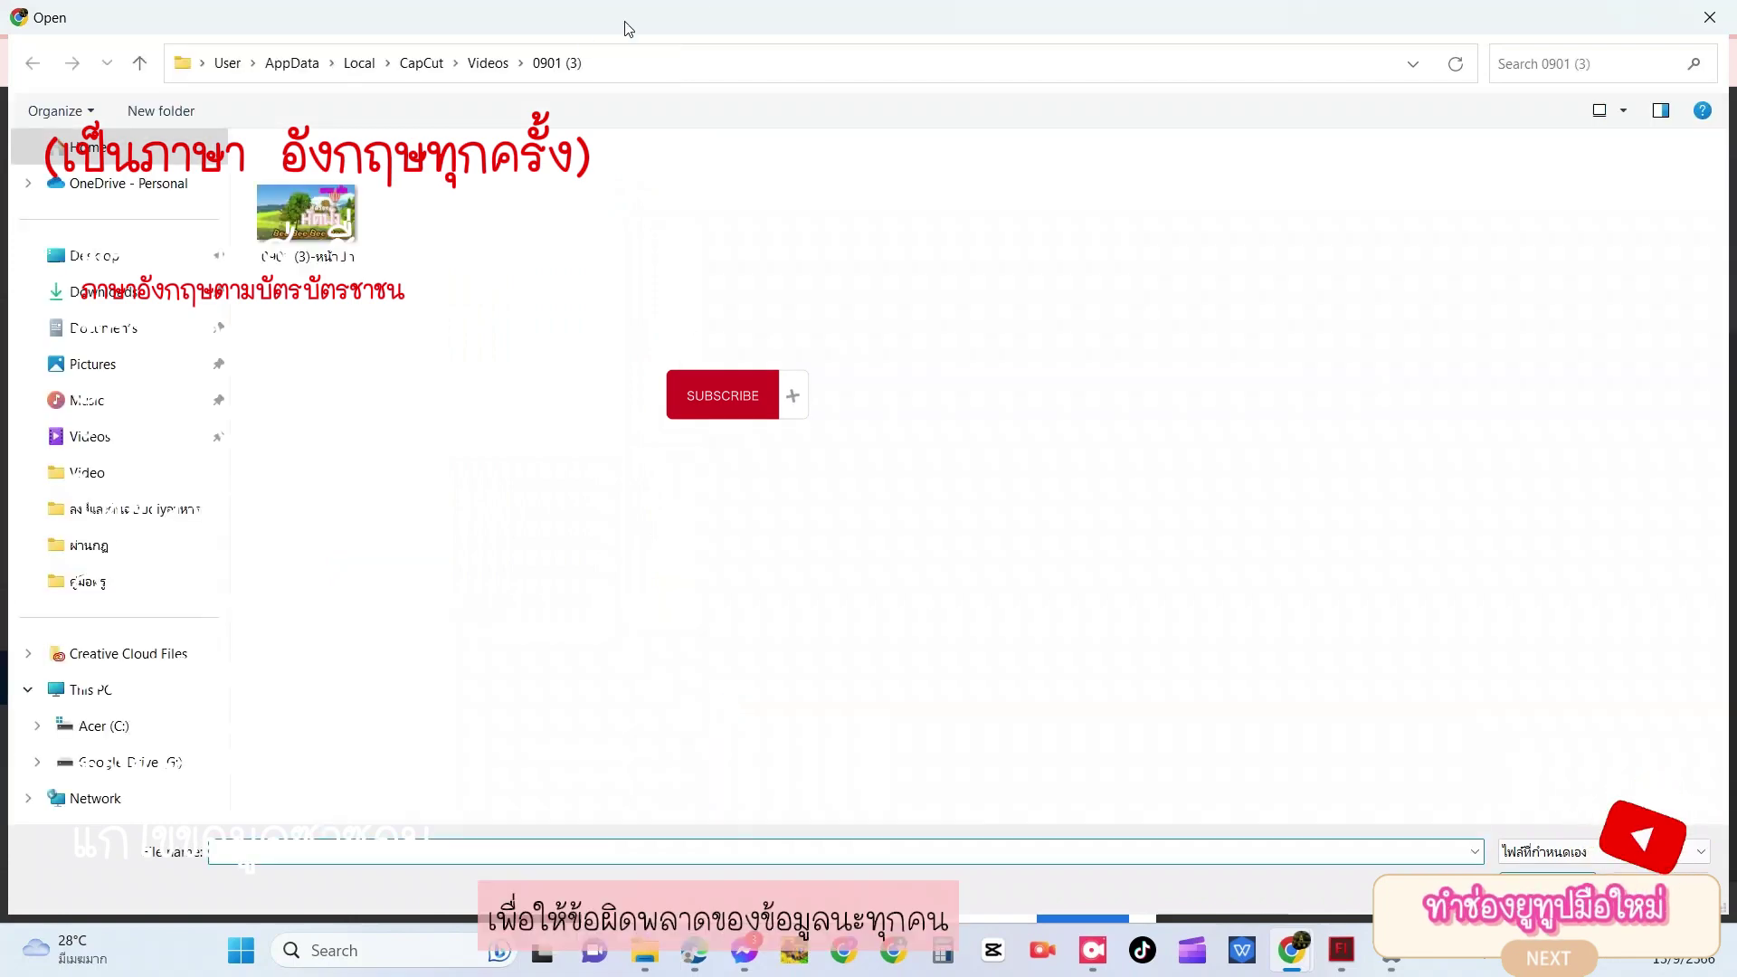
pyautogui.click(126, 294)
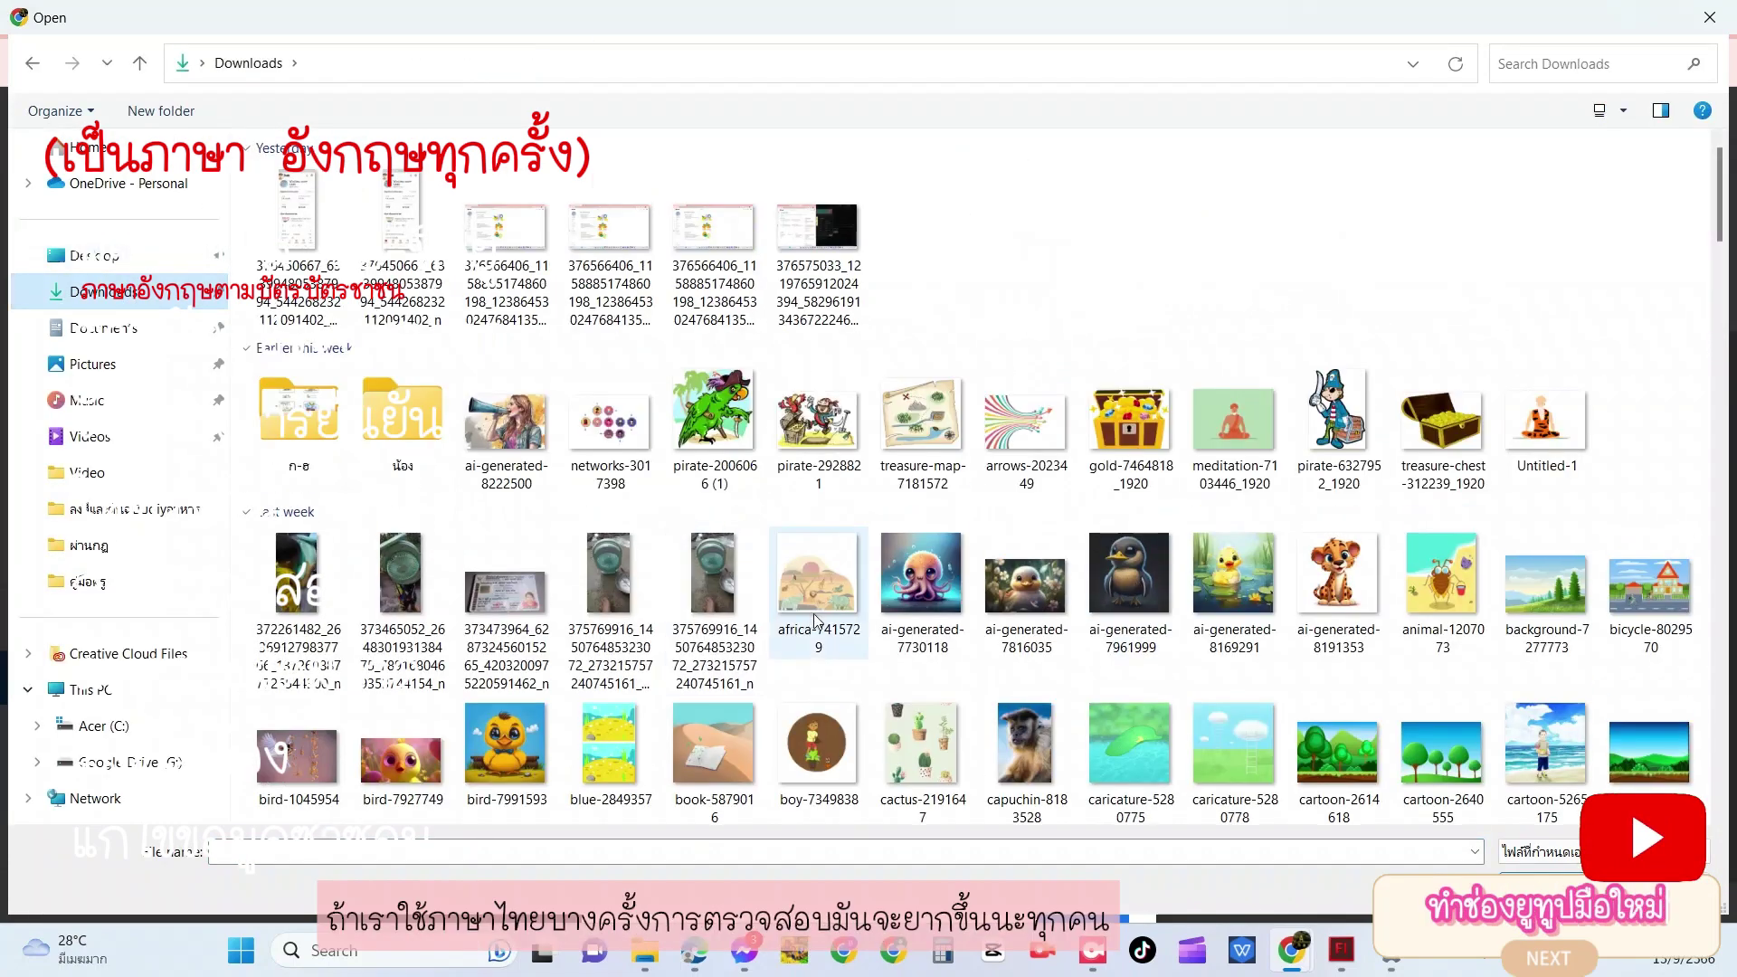
pyautogui.click(535, 599)
pyautogui.doubleClick(535, 599)
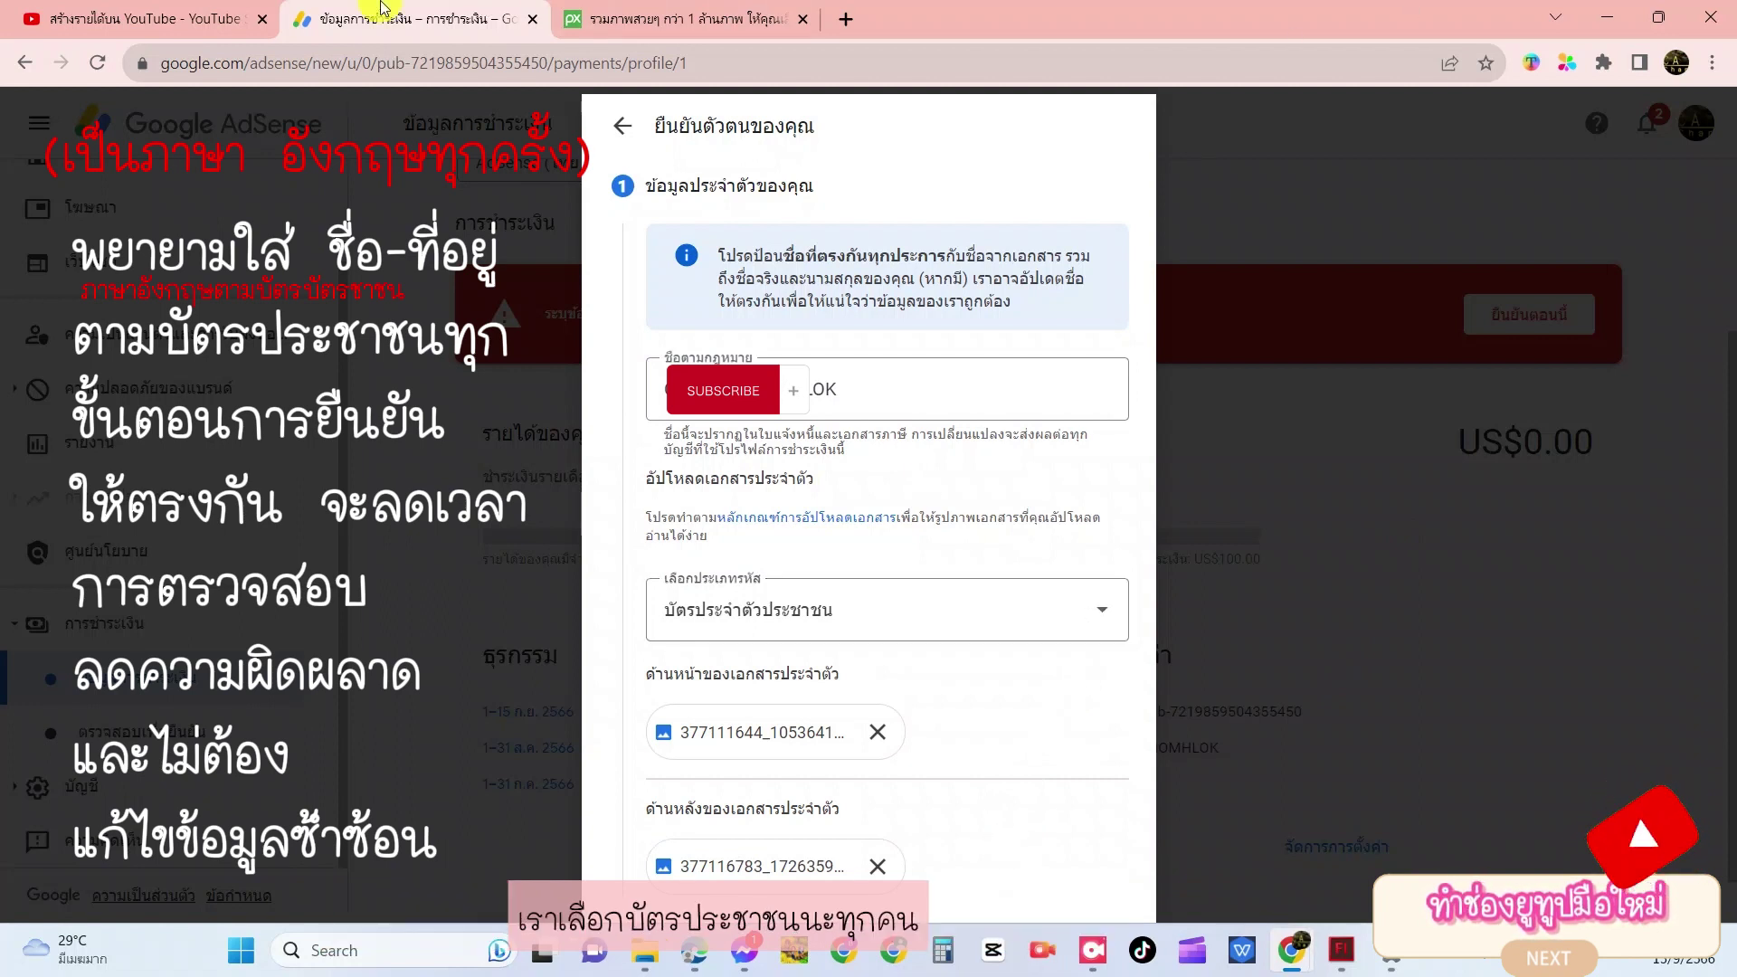
# Move the AdSense browser tab to the end of the tab row and reselect the national ID card as the ID type
pyautogui.moveTo(420, 18); pyautogui.dragTo(665, 12)
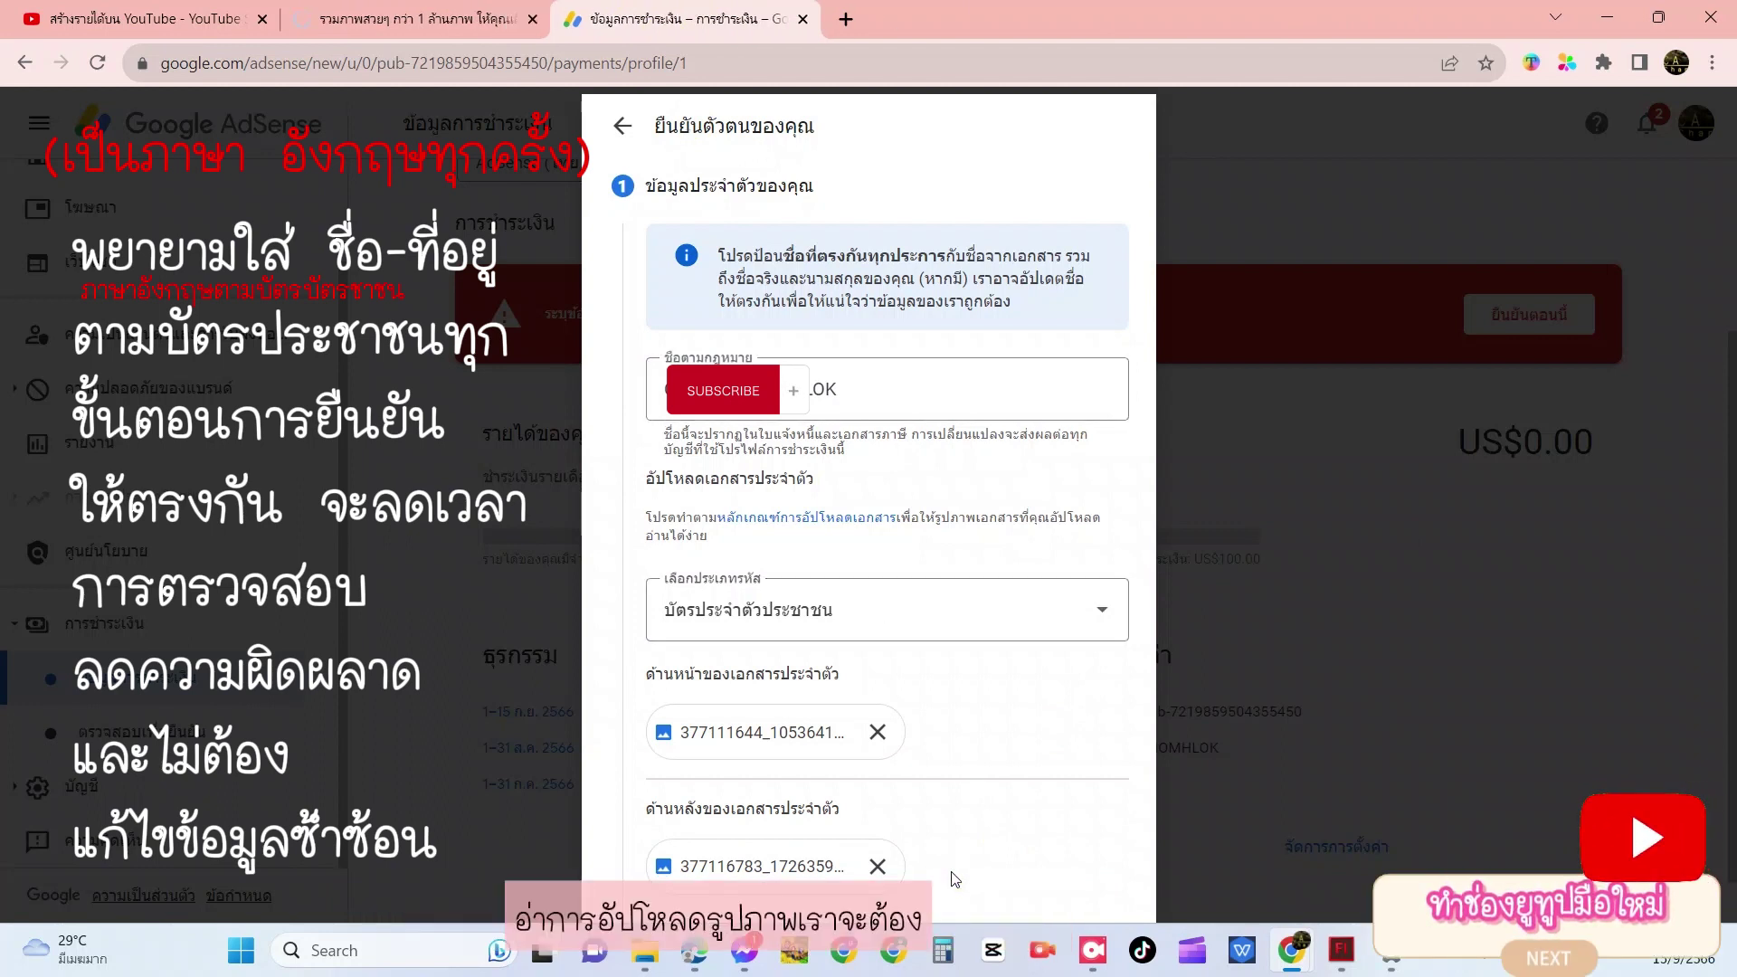
pyautogui.click(1040, 609)
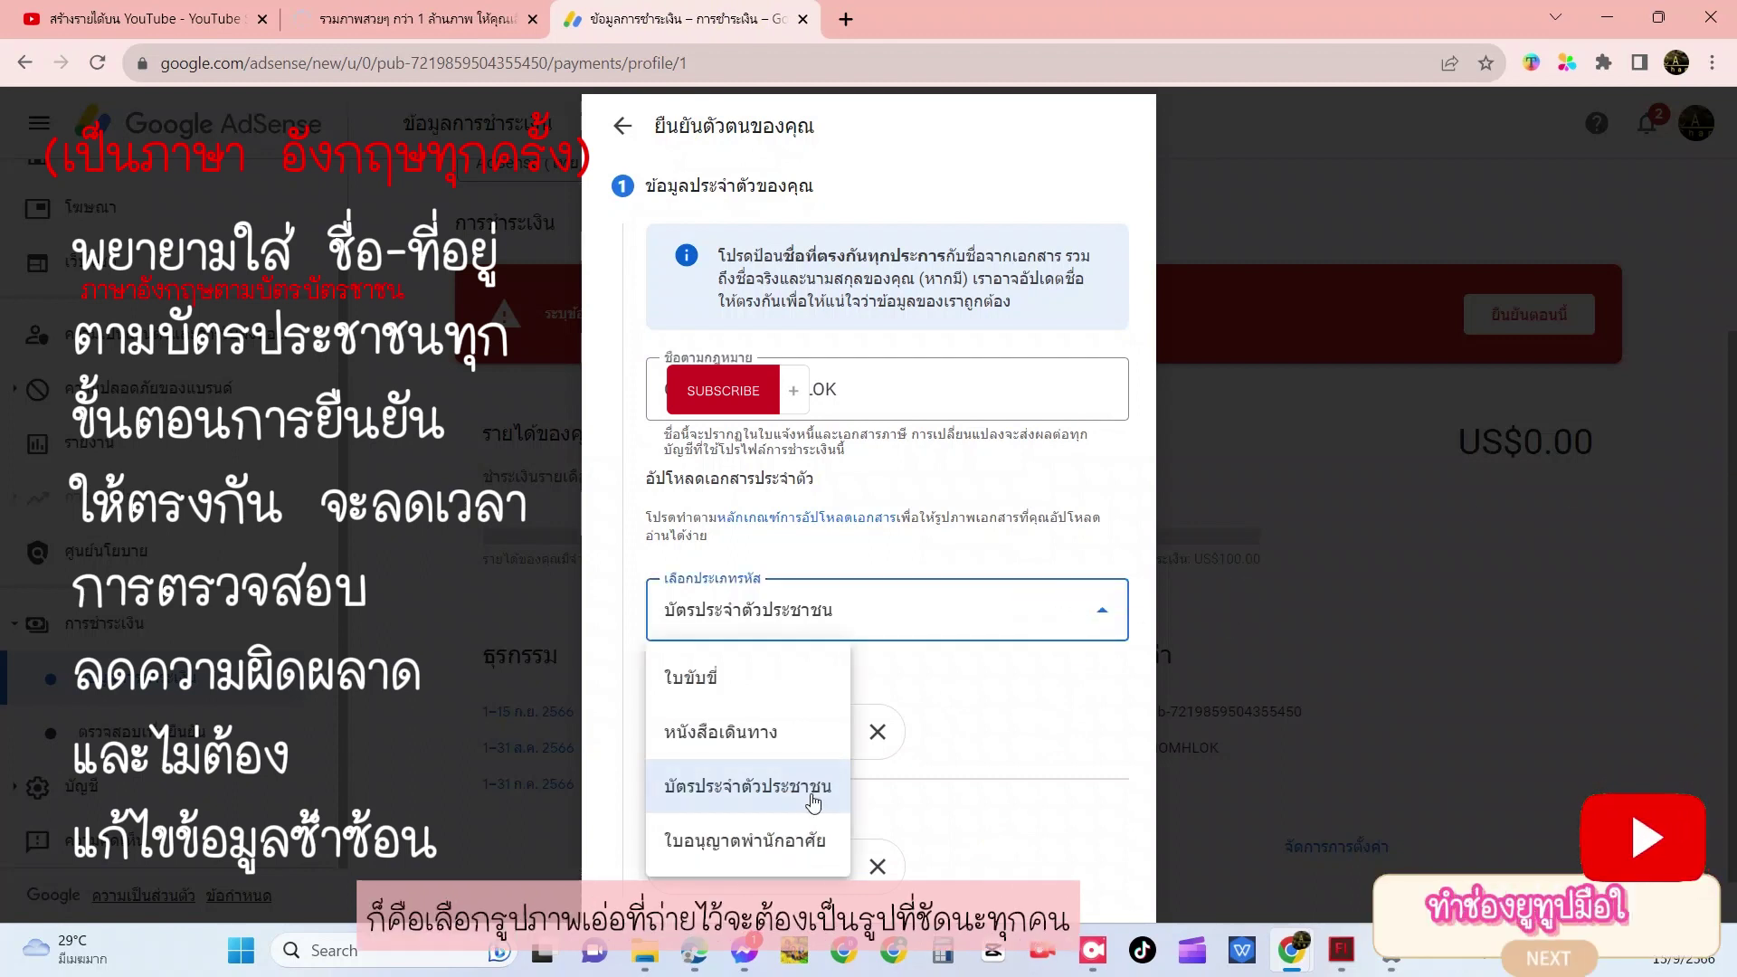
pyautogui.click(1029, 732)
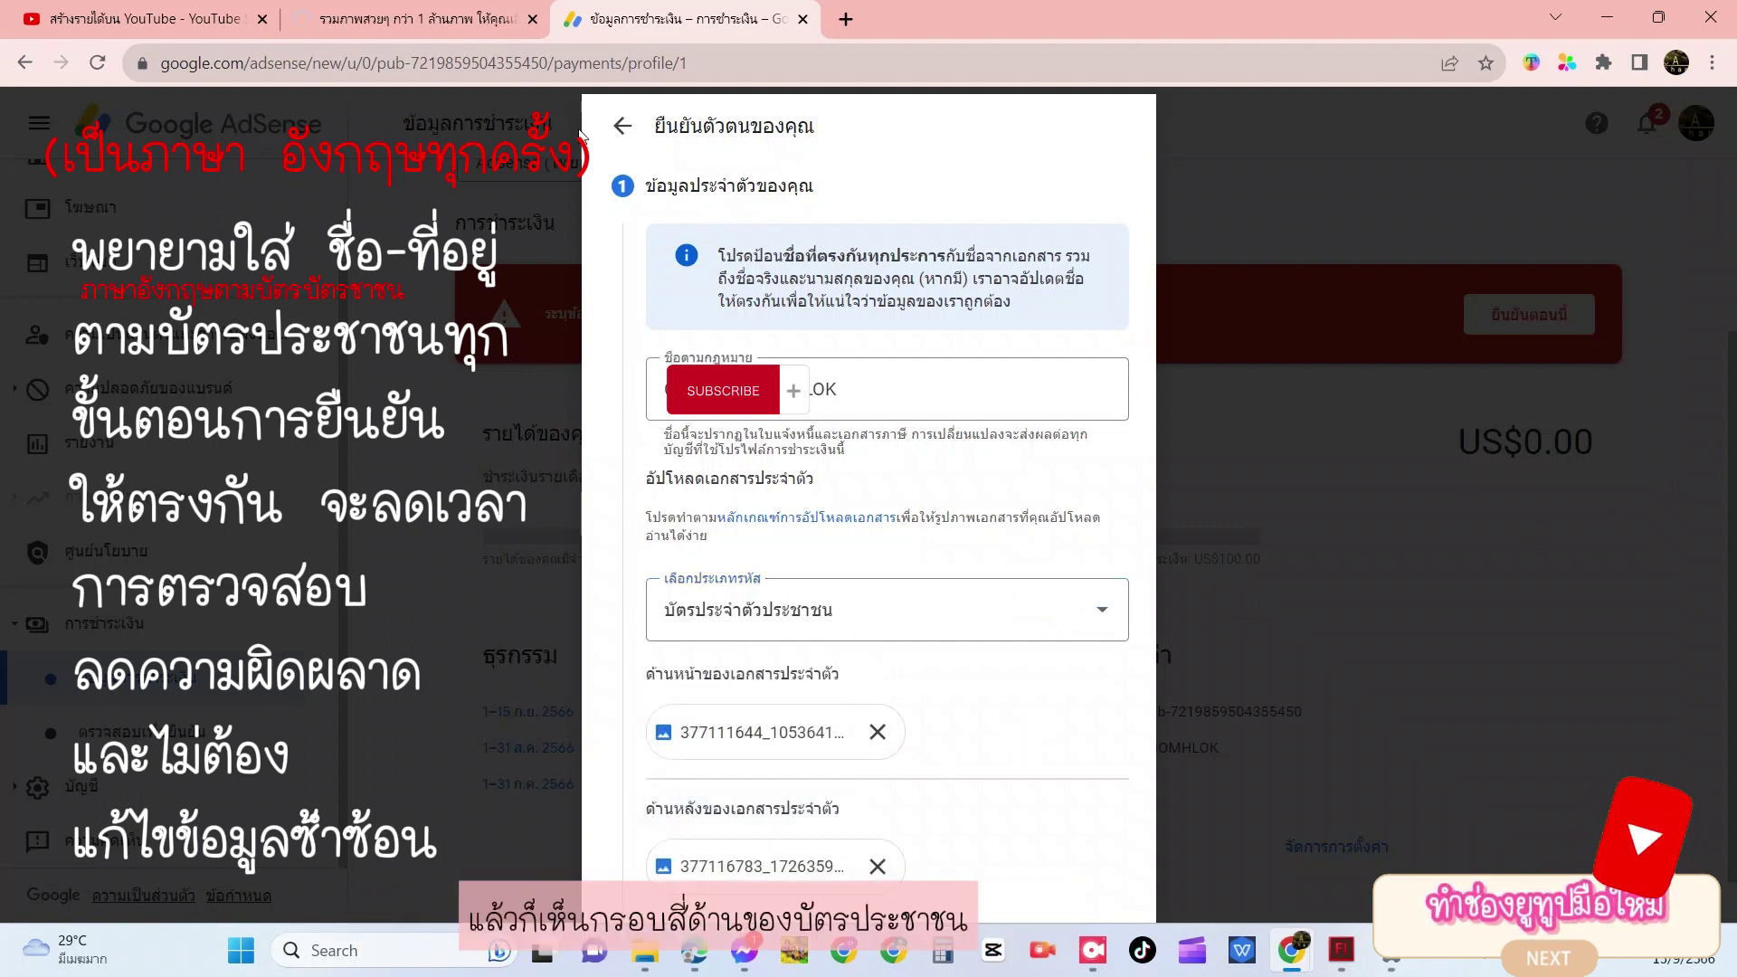
pyautogui.click(1120, 617)
pyautogui.click(735, 790)
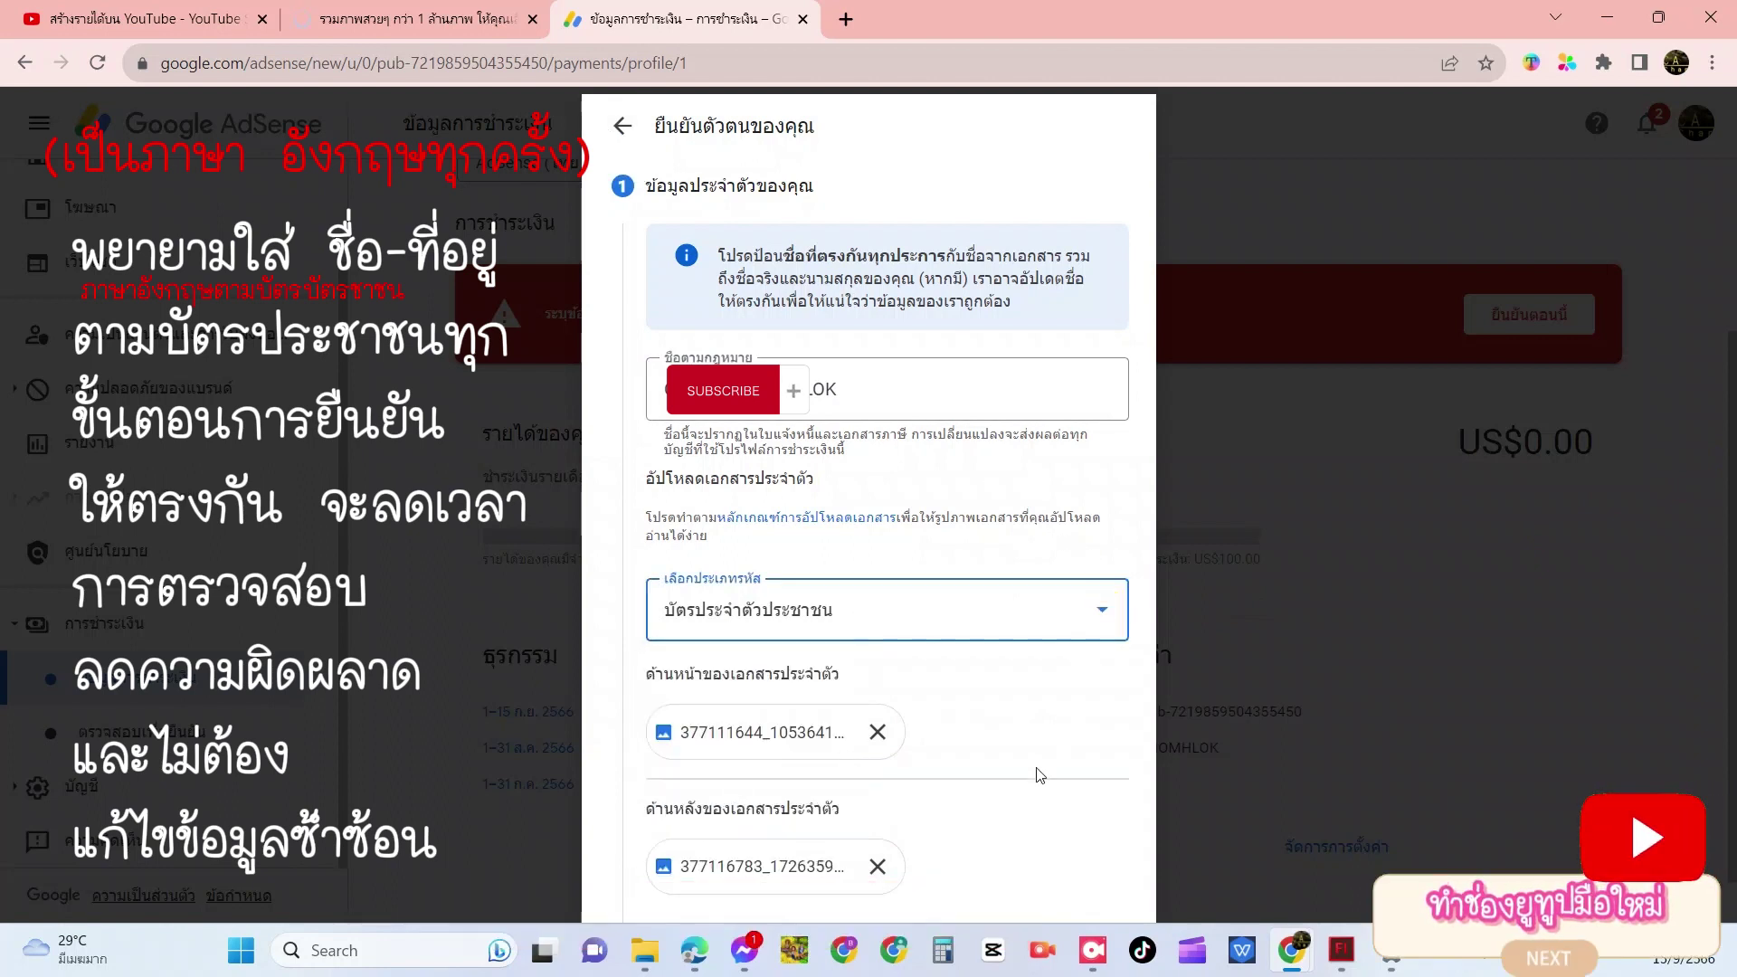
# Try to continue to the address section after reducing the page zoom to 80%, and reset the zoom
pyautogui.click(1713, 62)
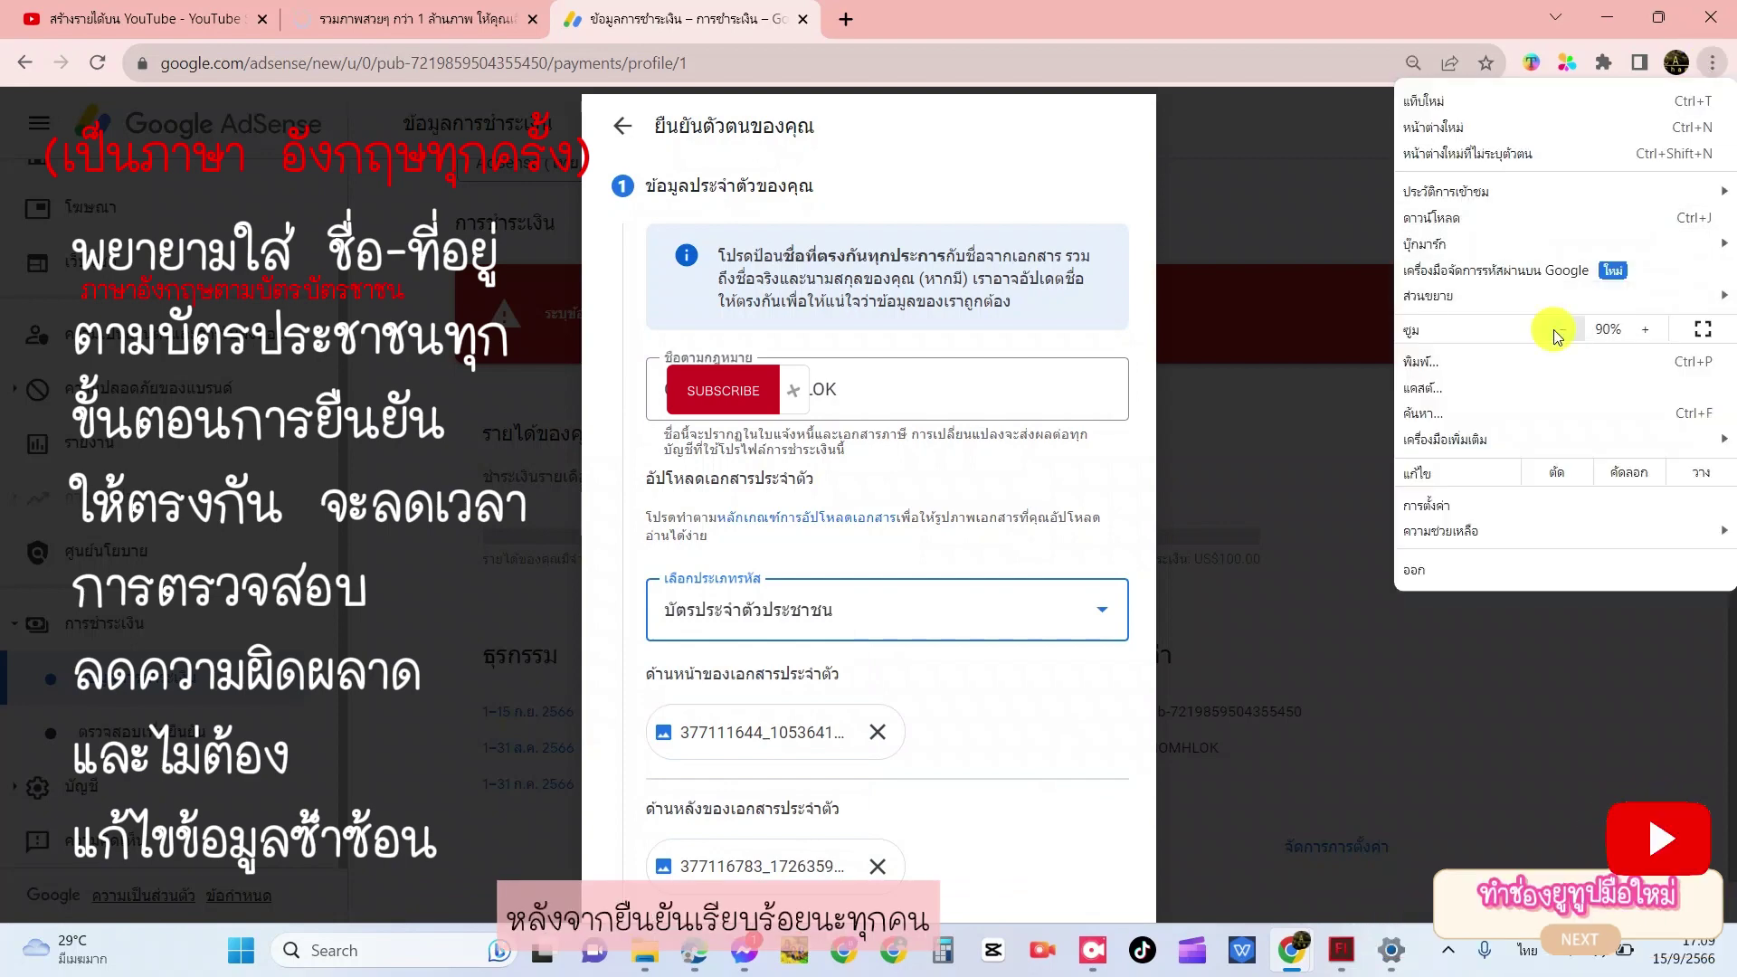
pyautogui.click(1556, 331)
pyautogui.click(1556, 331)
pyautogui.click(1555, 331)
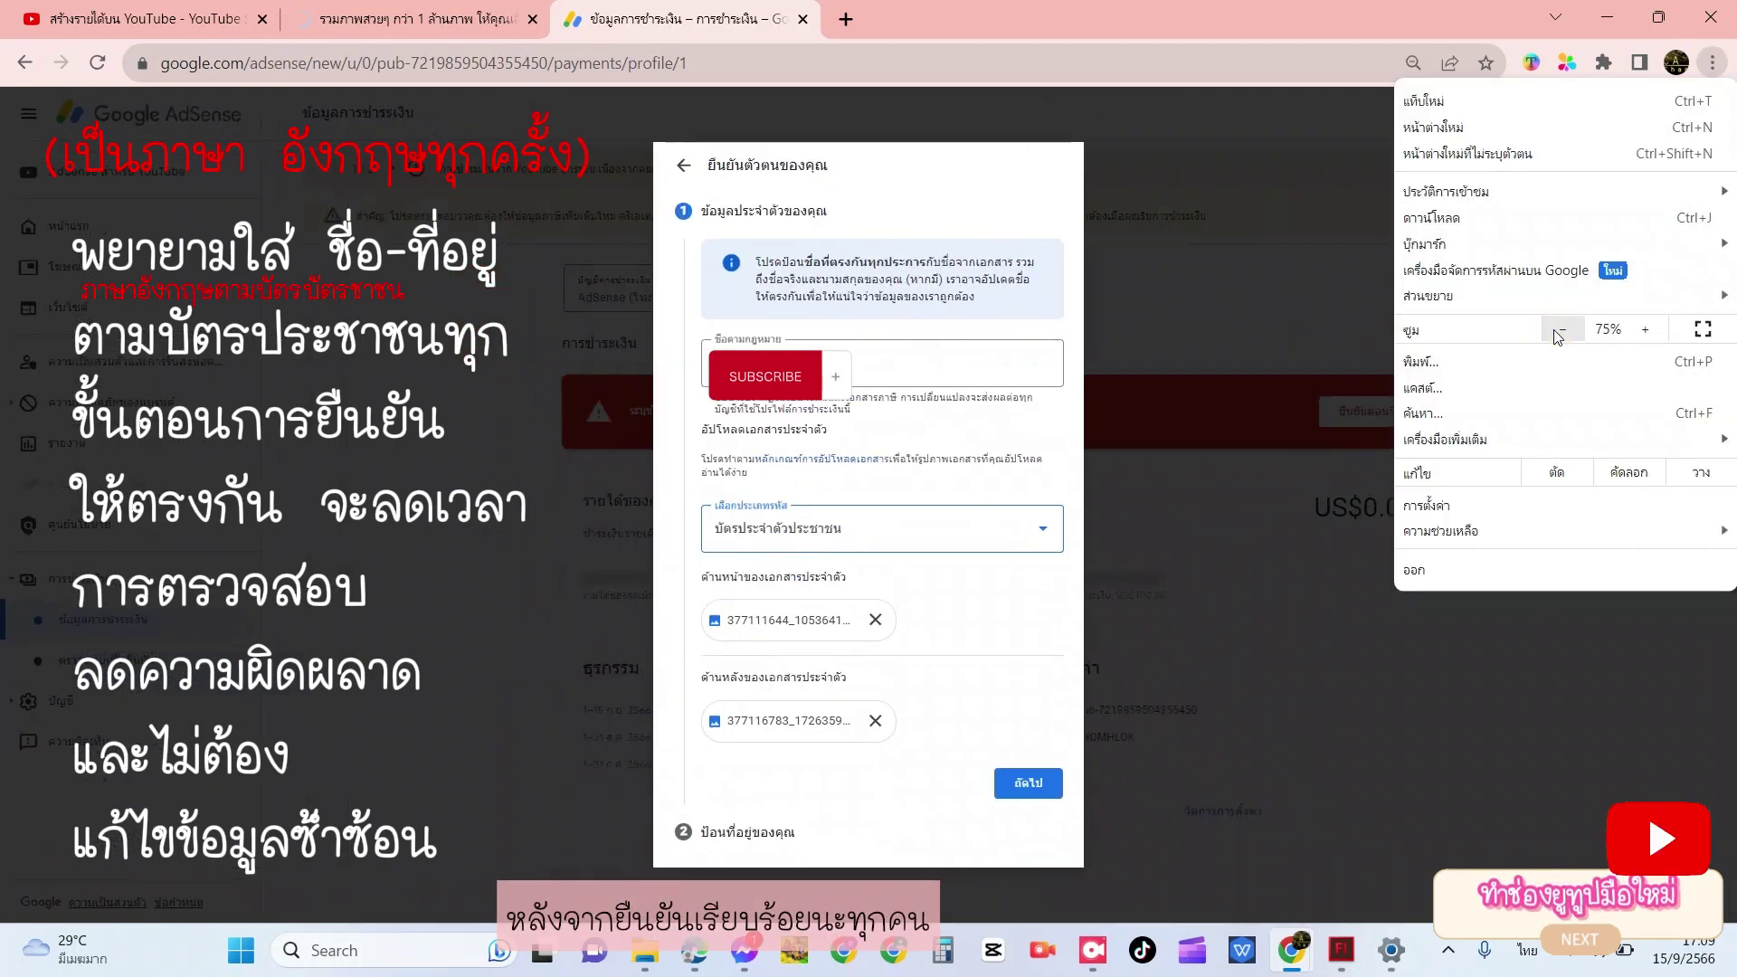
pyautogui.click(1661, 342)
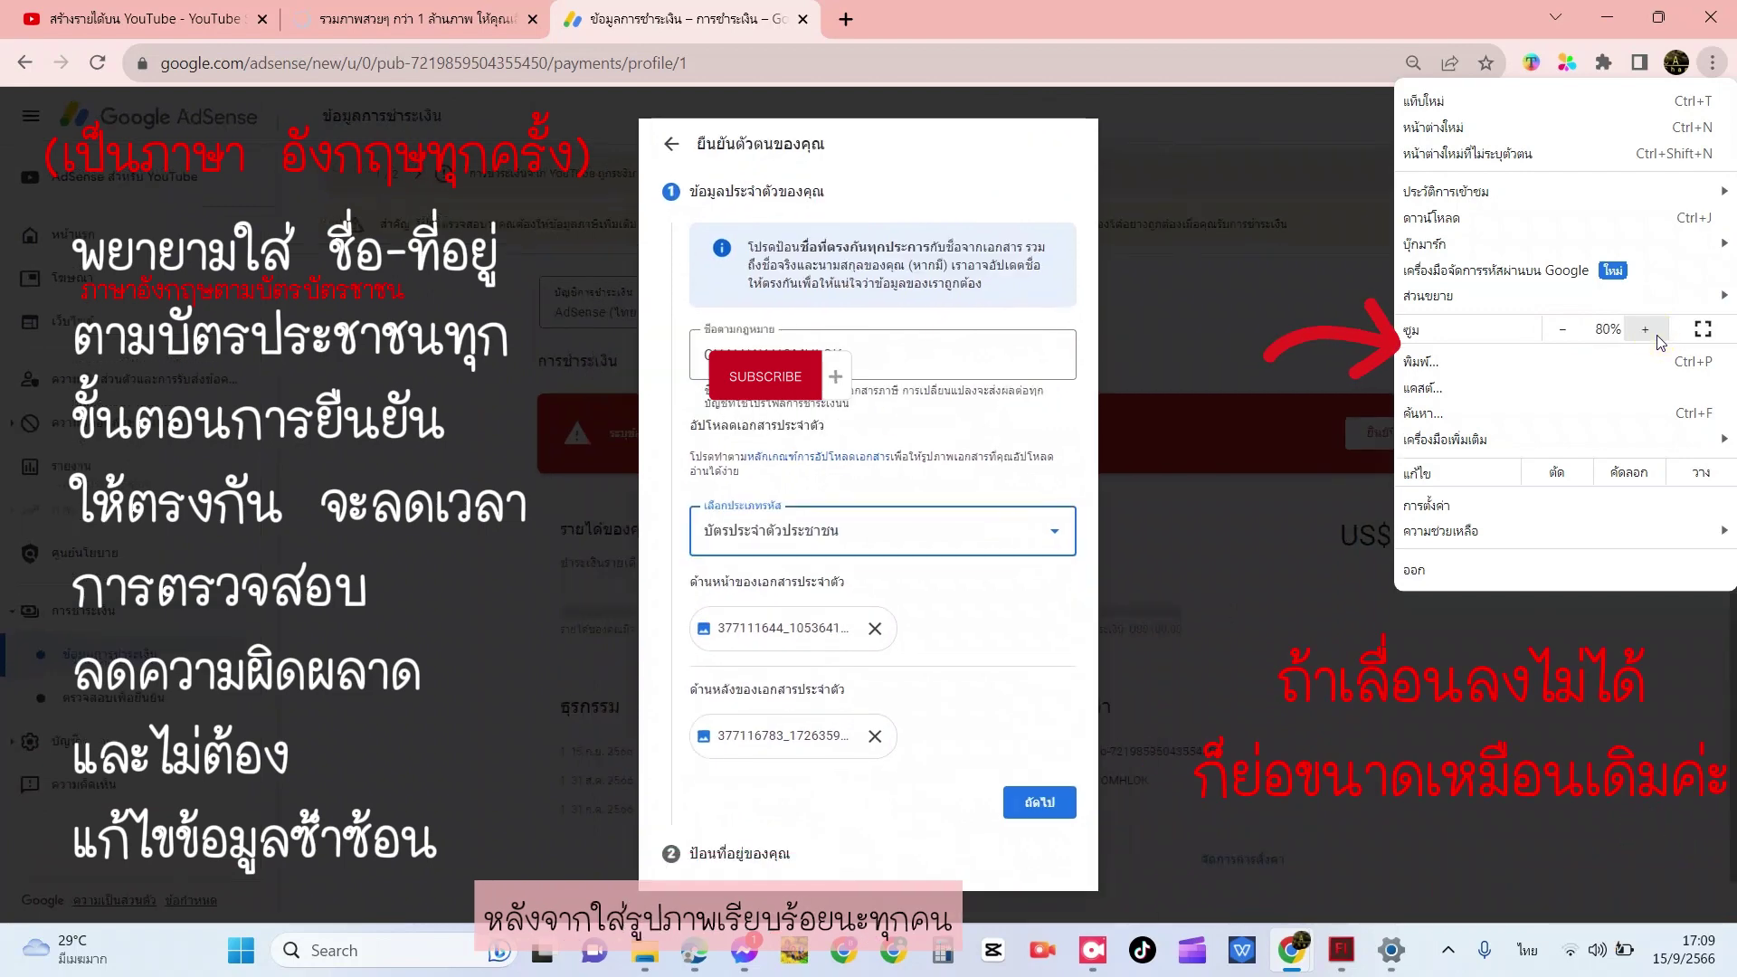
pyautogui.click(993, 666)
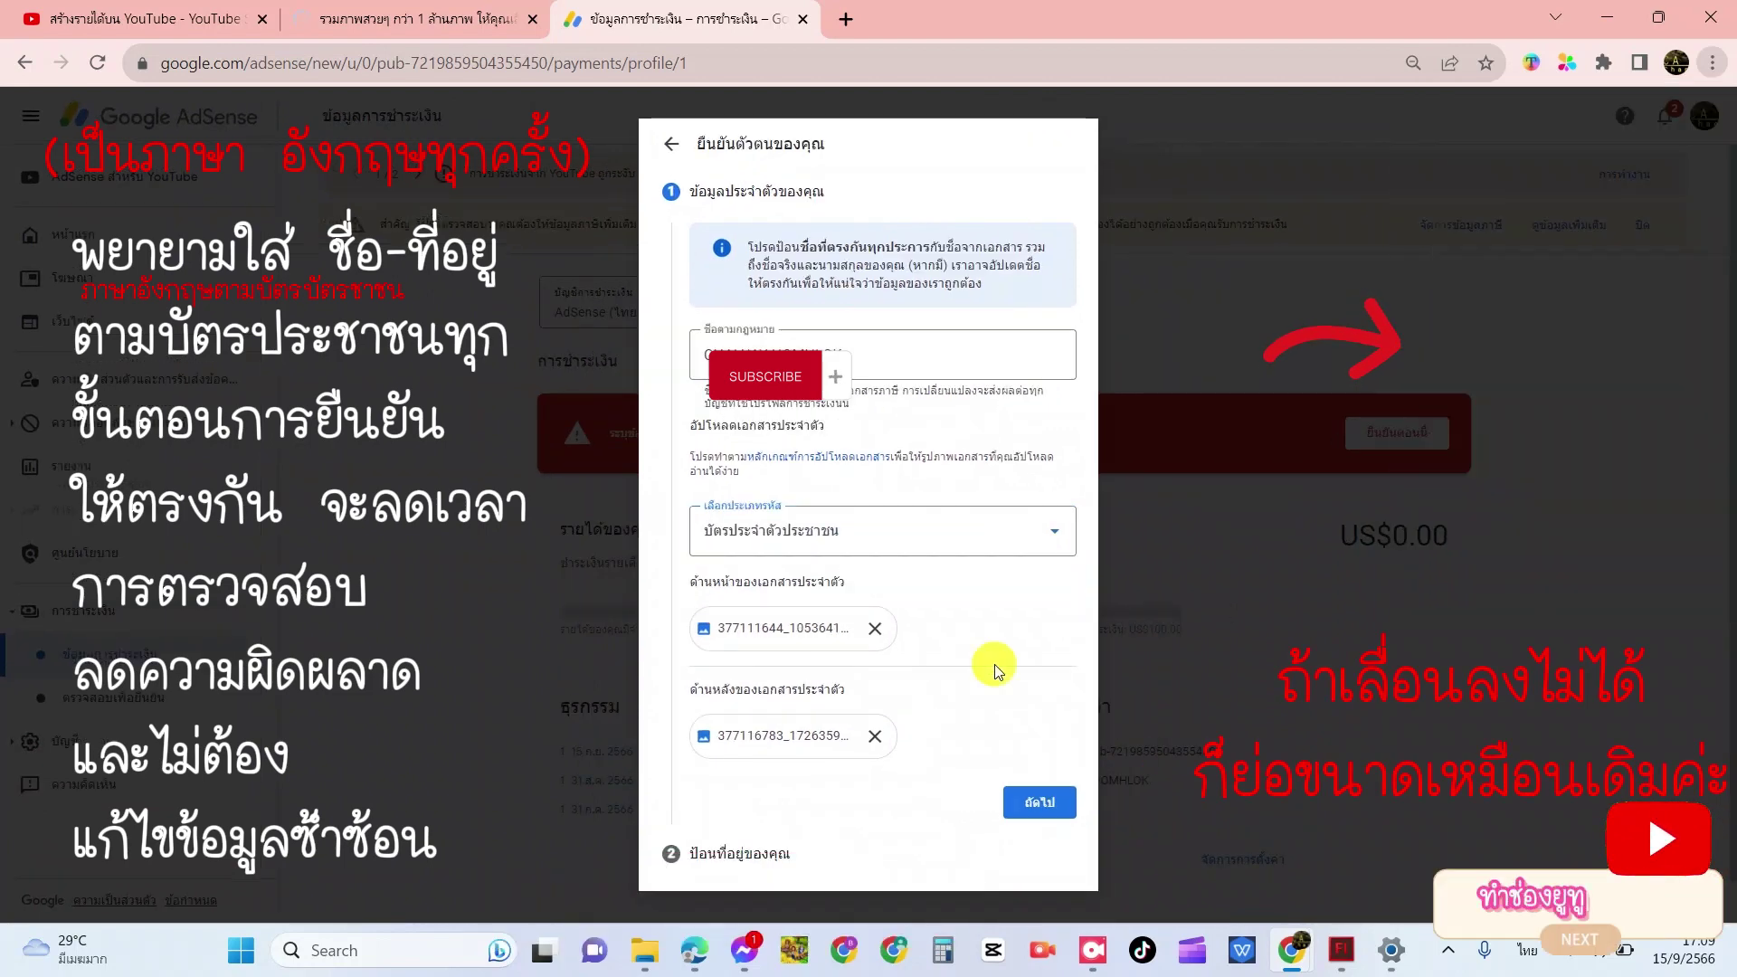
pyautogui.click(1040, 803)
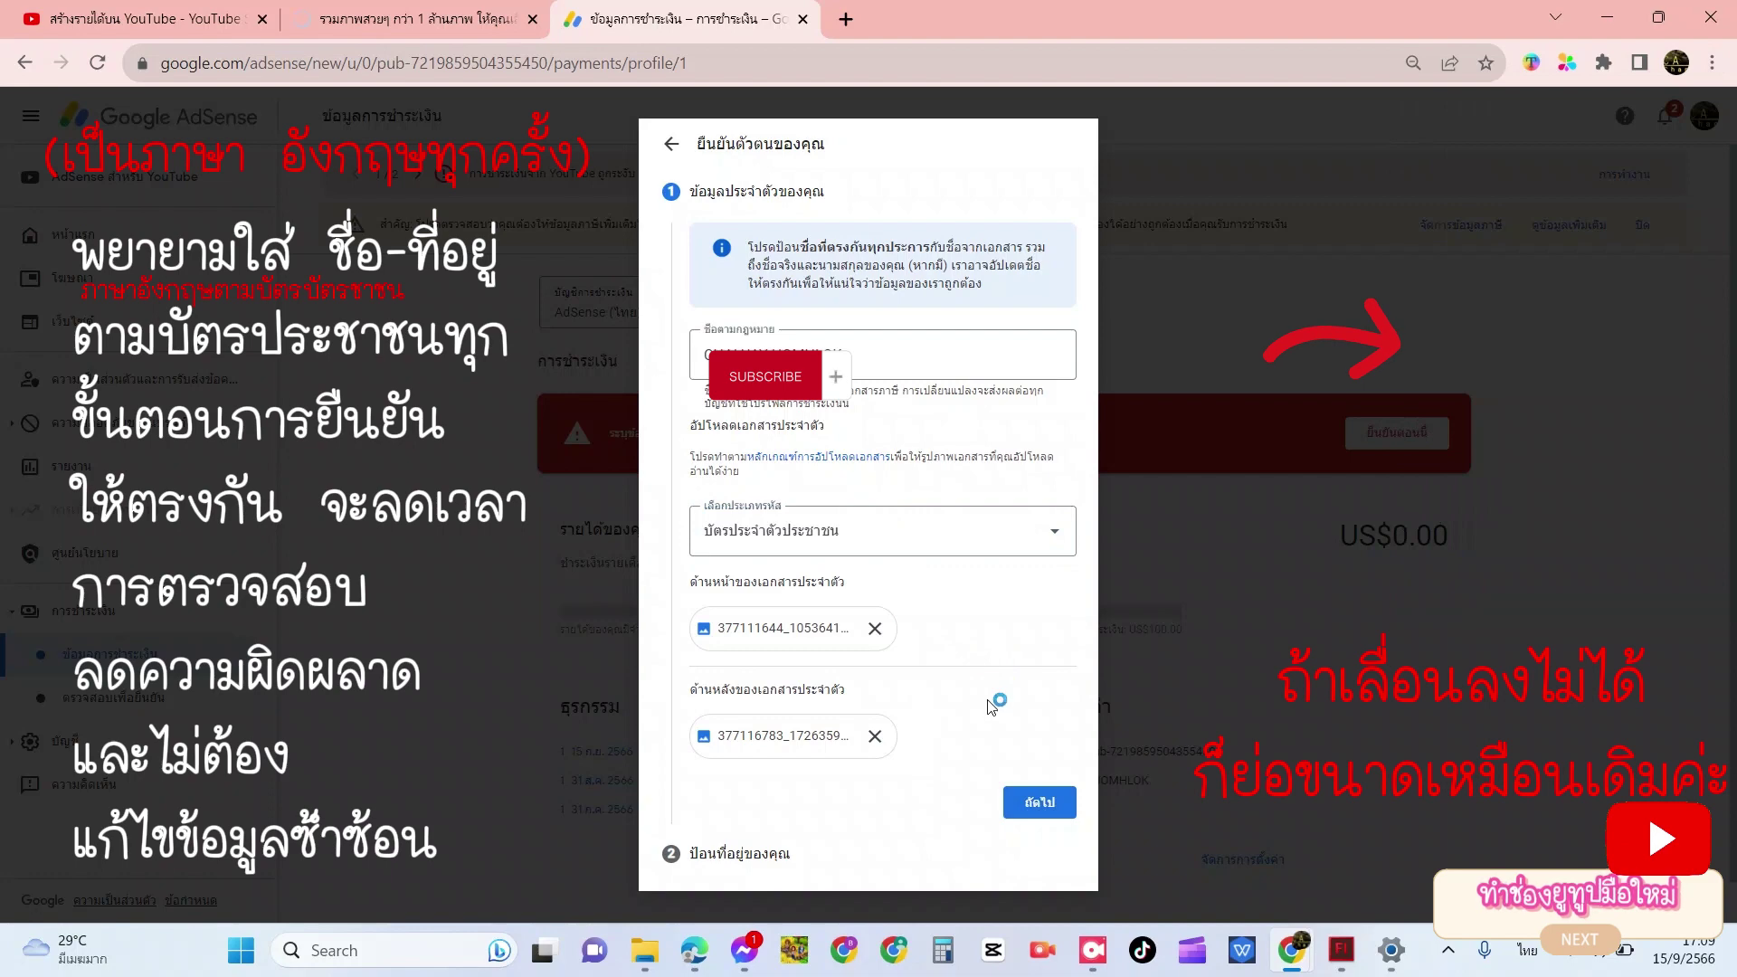
pyautogui.hotkey('ctrl', '0')
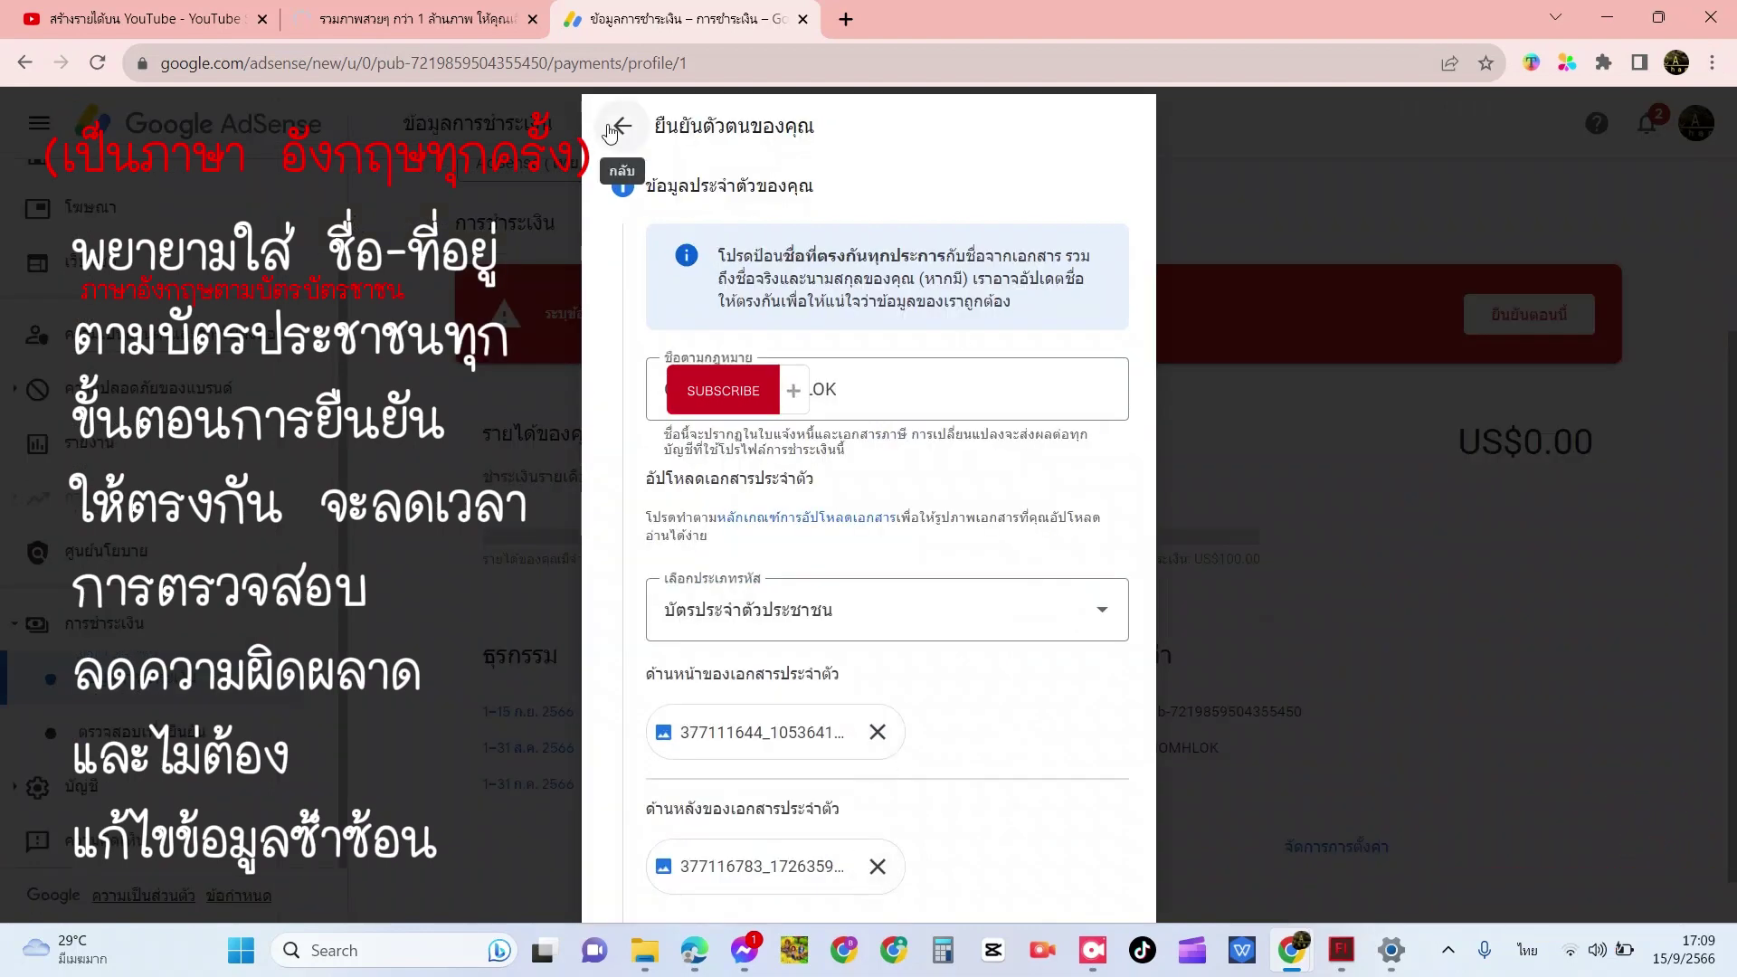
# Confirm the national ID card as the ID type and reduce the browser page zoom to 80% to fit the verification form
pyautogui.click(1119, 619)
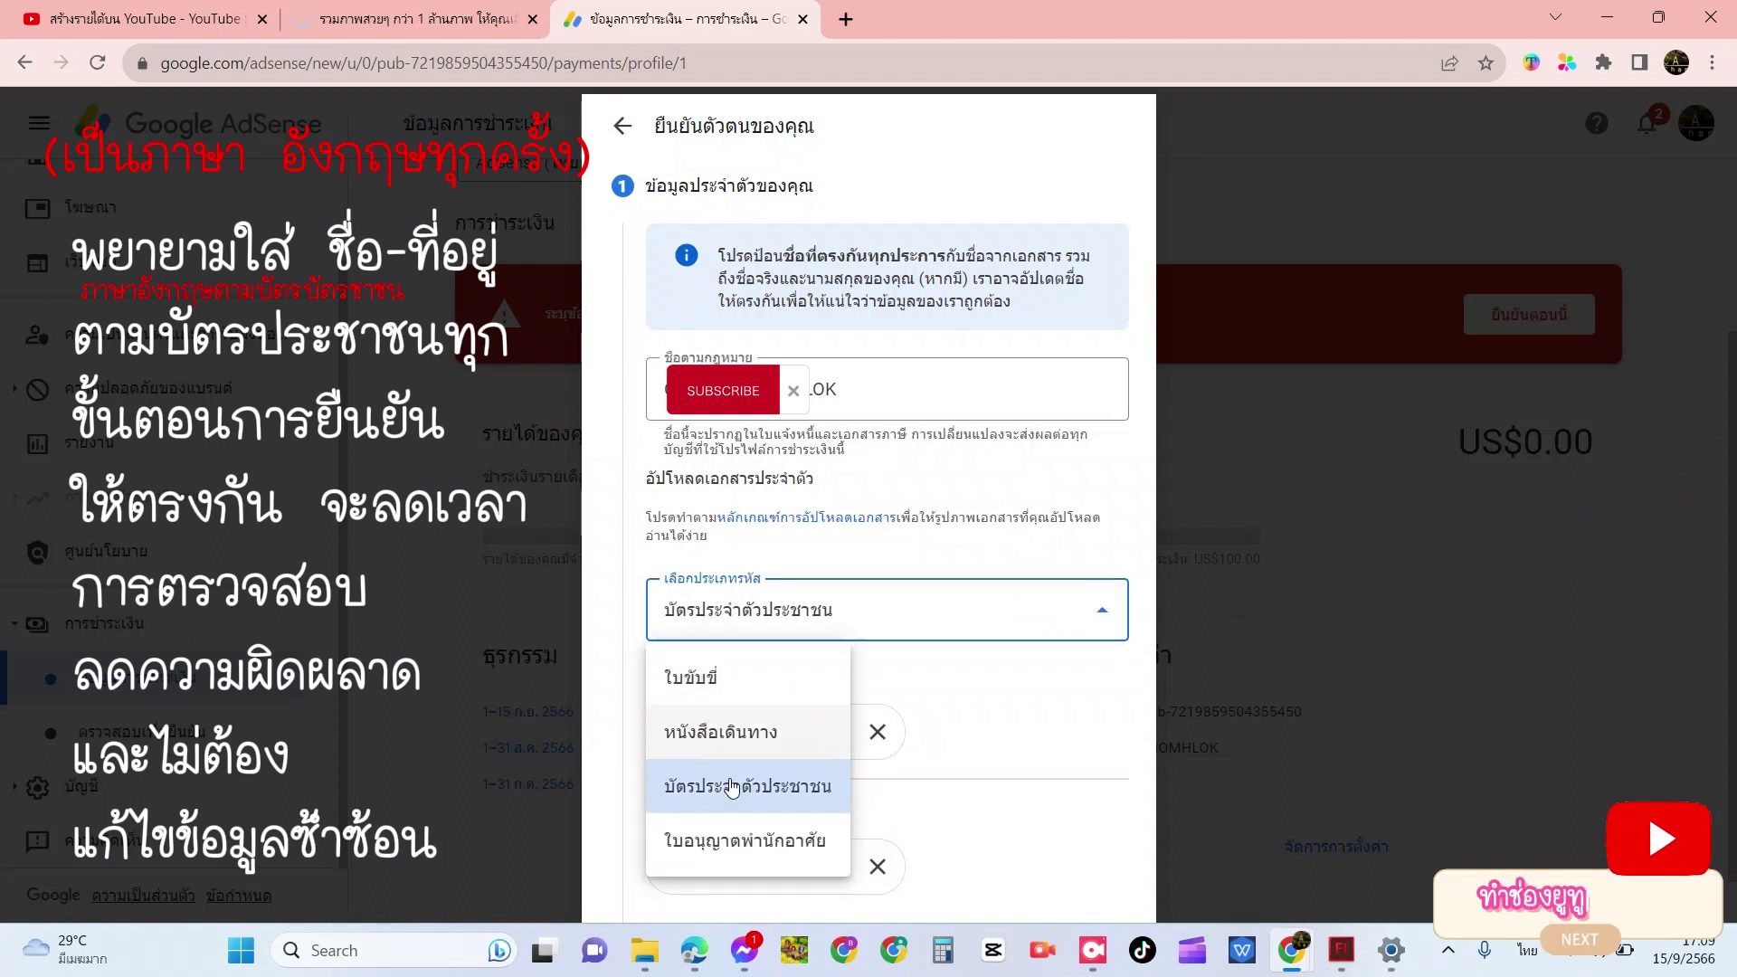
pyautogui.click(733, 780)
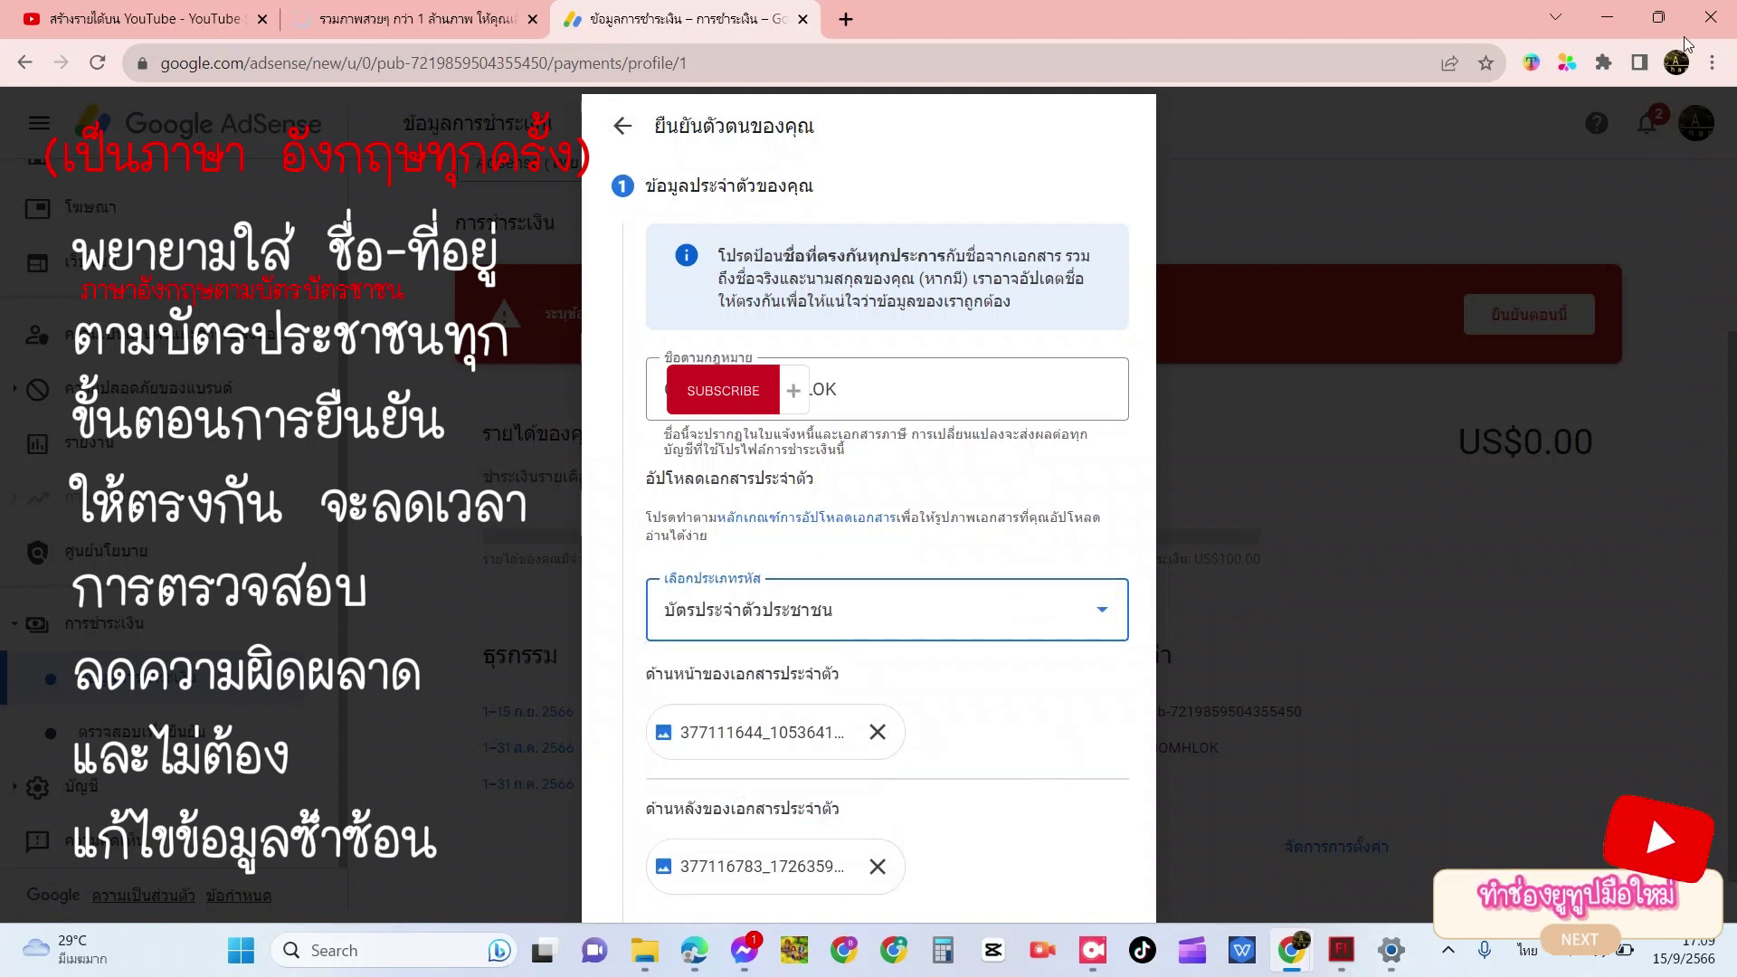
pyautogui.click(1713, 62)
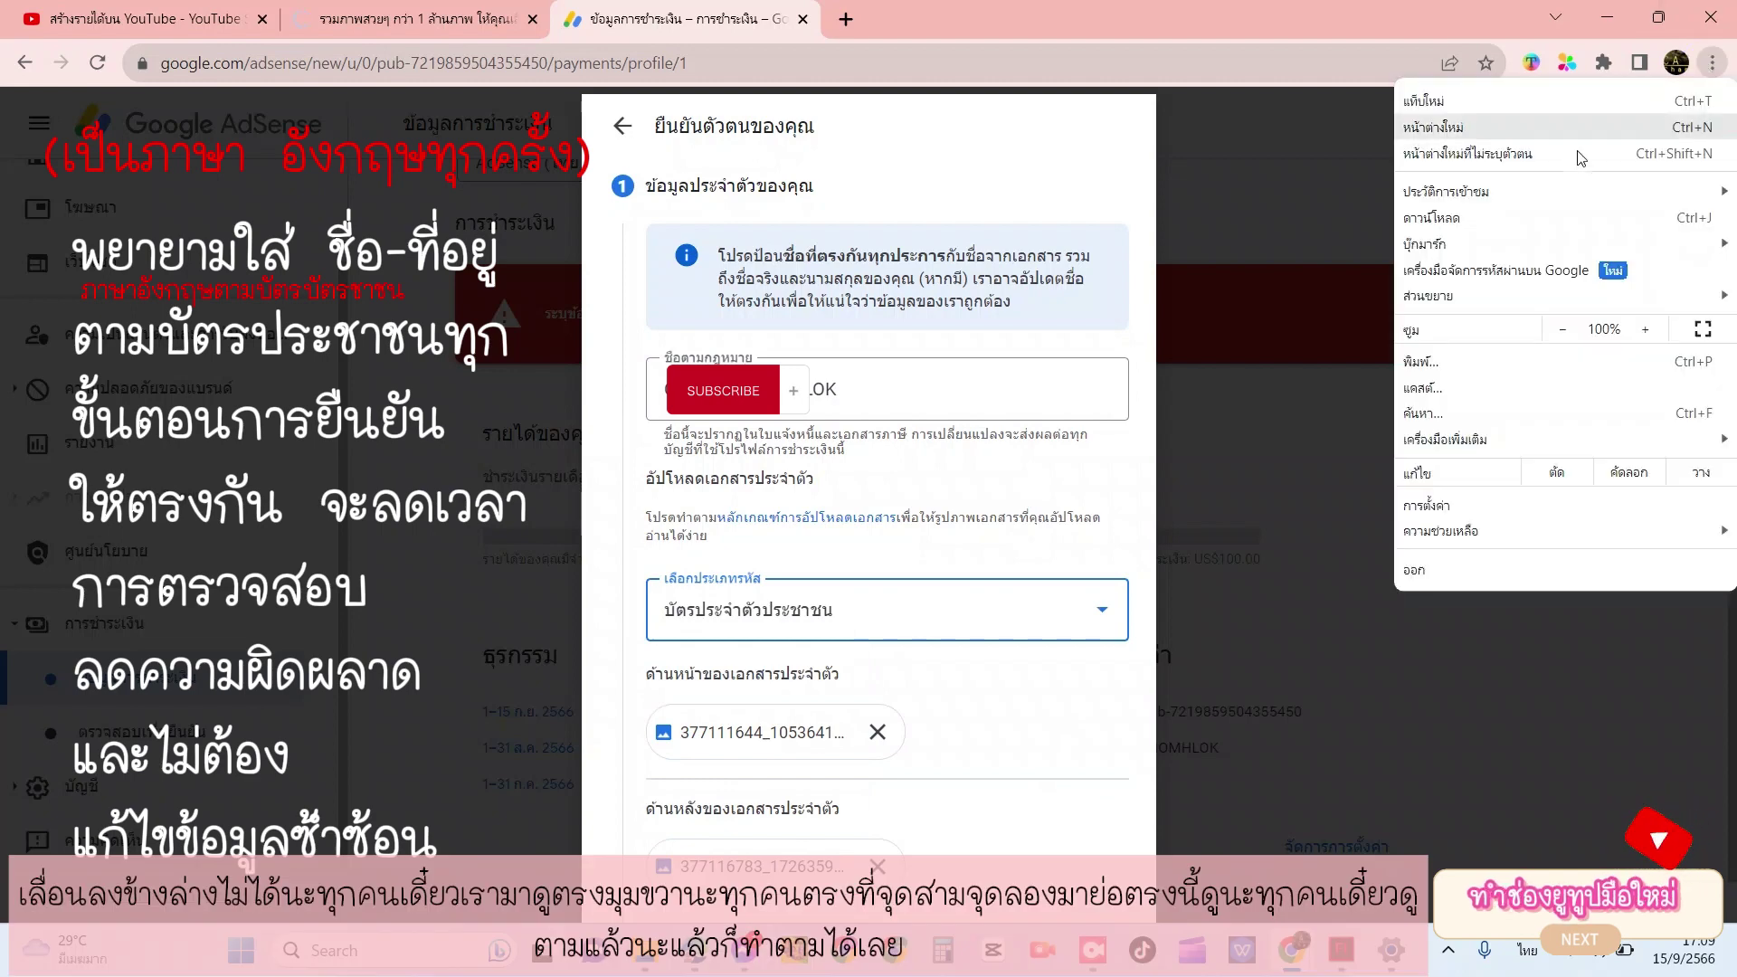
pyautogui.click(1556, 335)
pyautogui.click(1557, 334)
pyautogui.click(1556, 334)
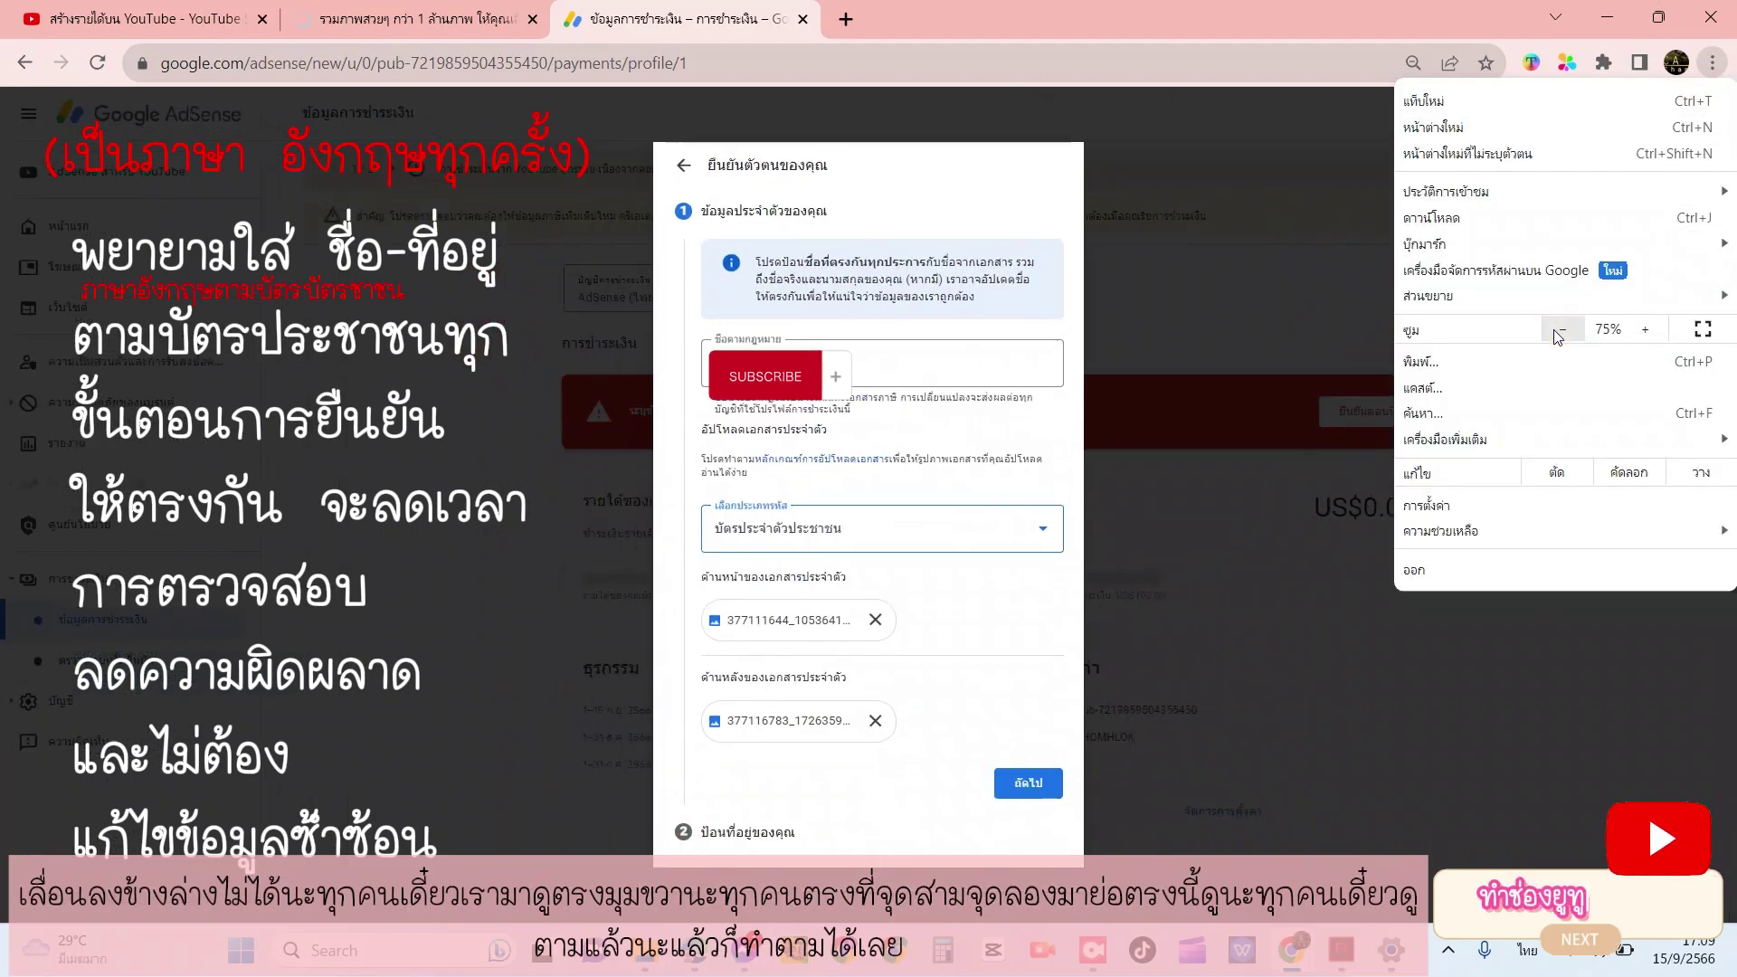
pyautogui.click(1647, 331)
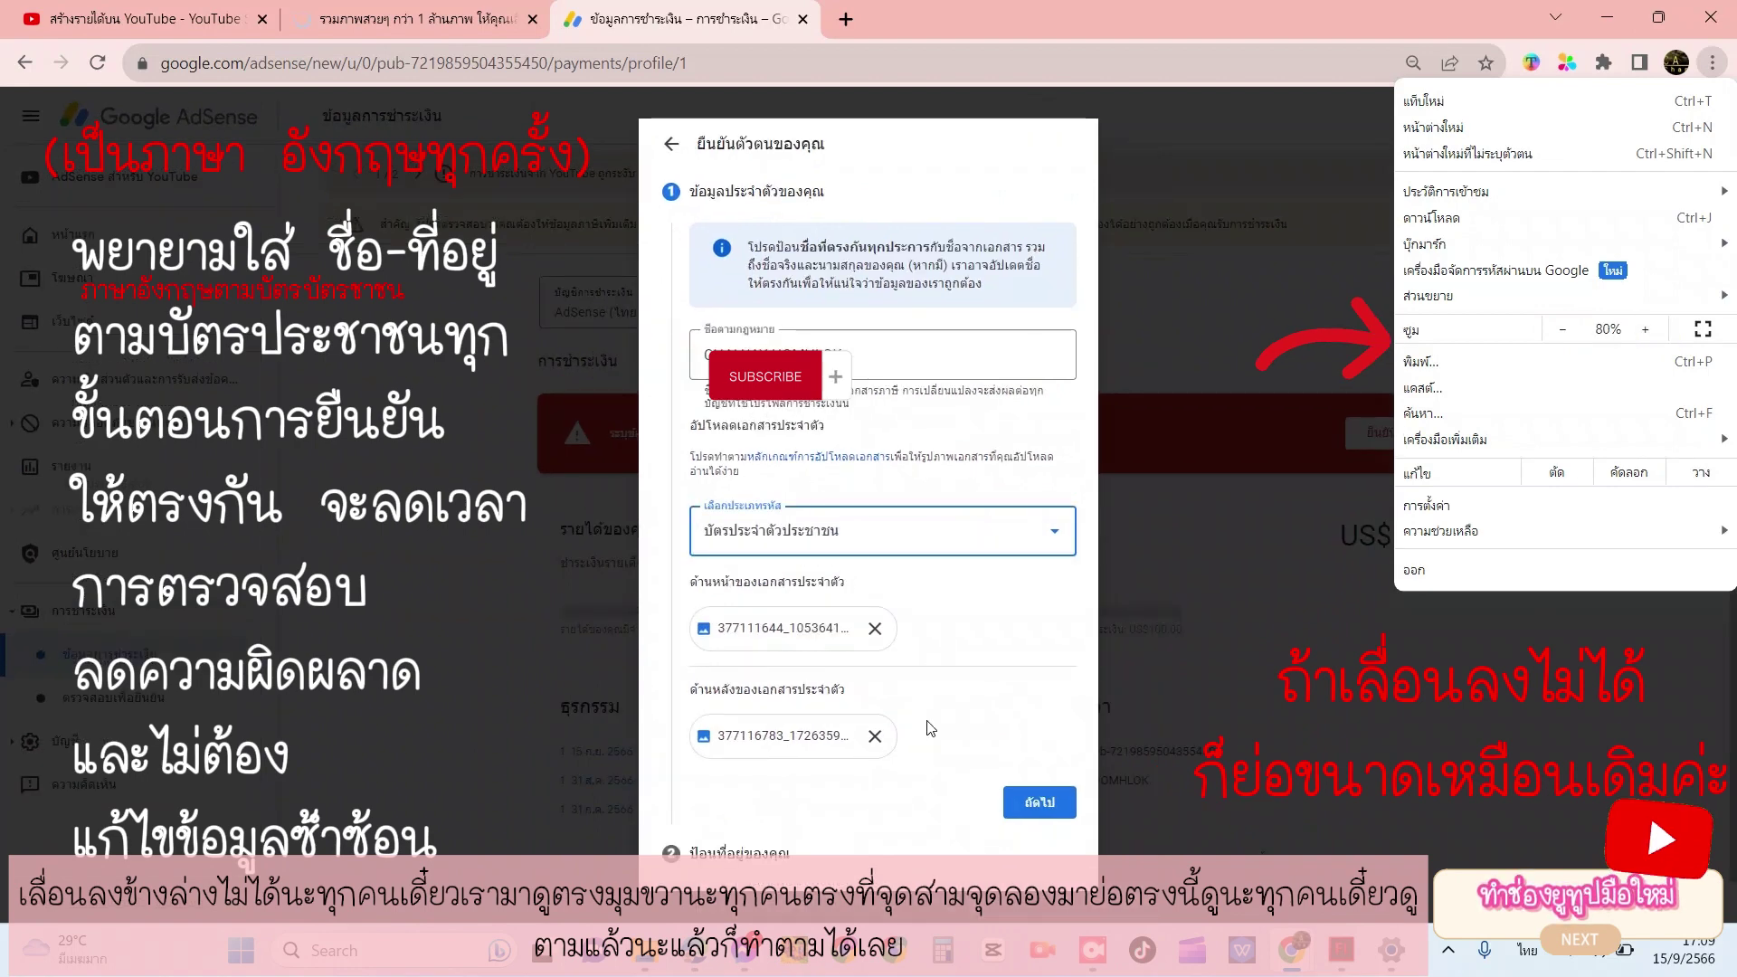
pyautogui.click(998, 672)
pyautogui.hotkey('ctrl', '0')
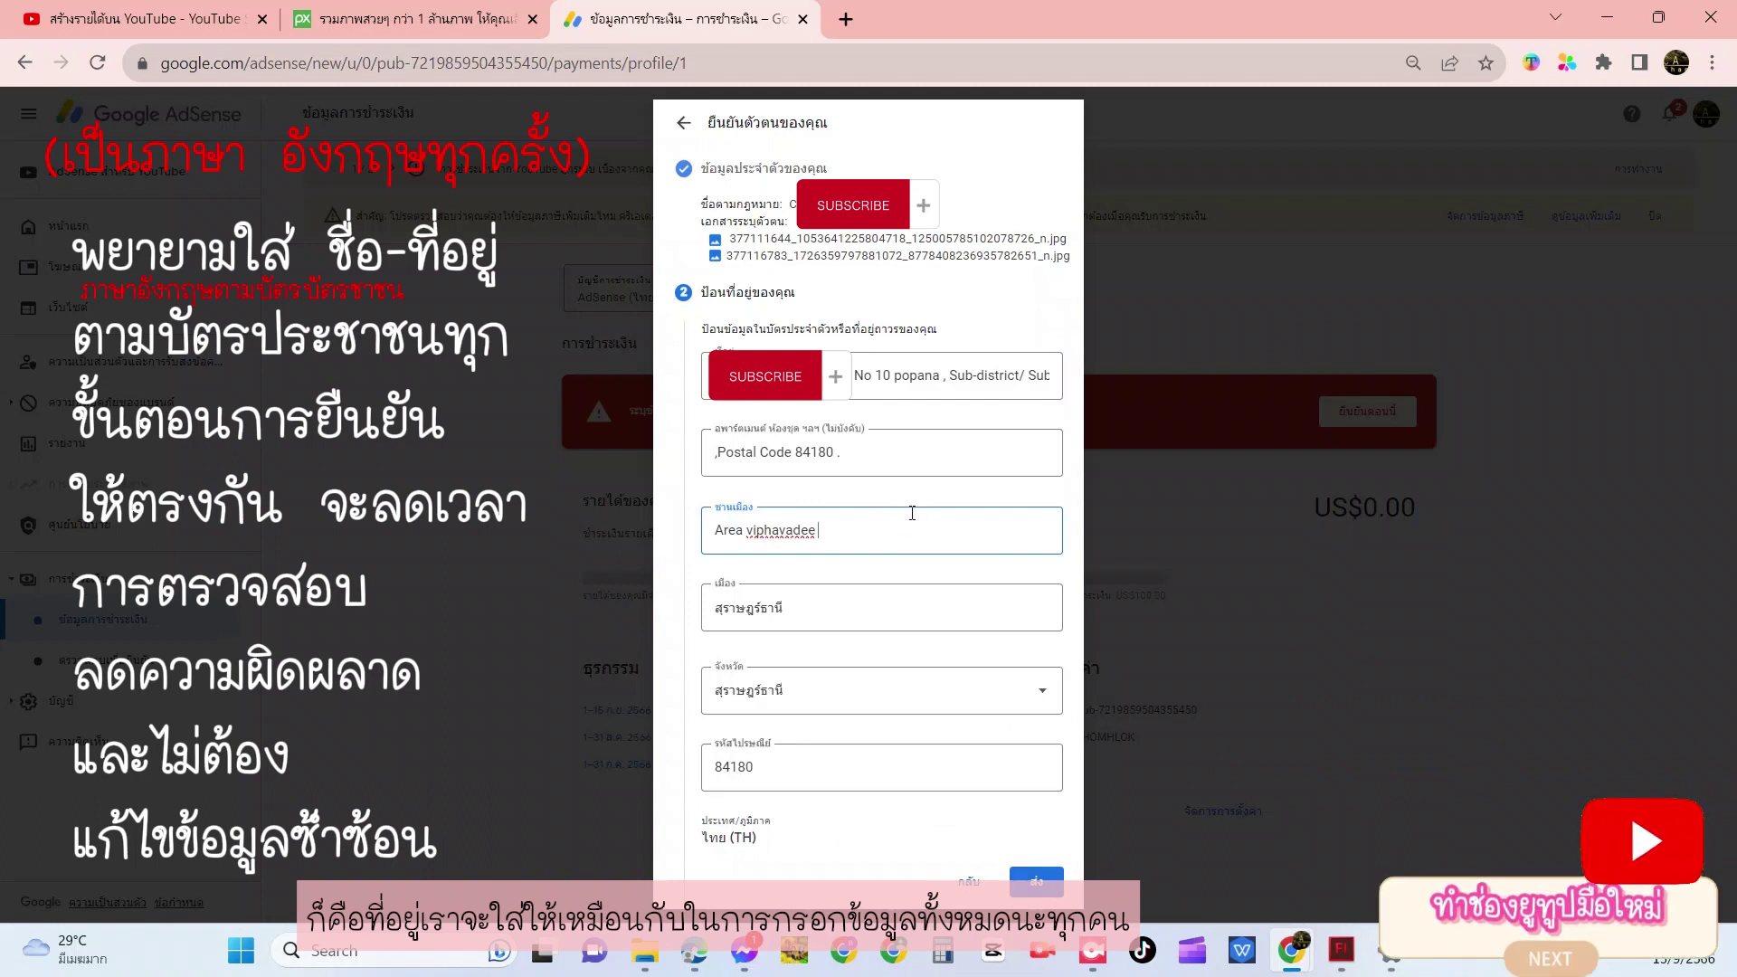
# Submit the completed address section of the identity verification and acknowledge the notice about the review period
pyautogui.click(1041, 887)
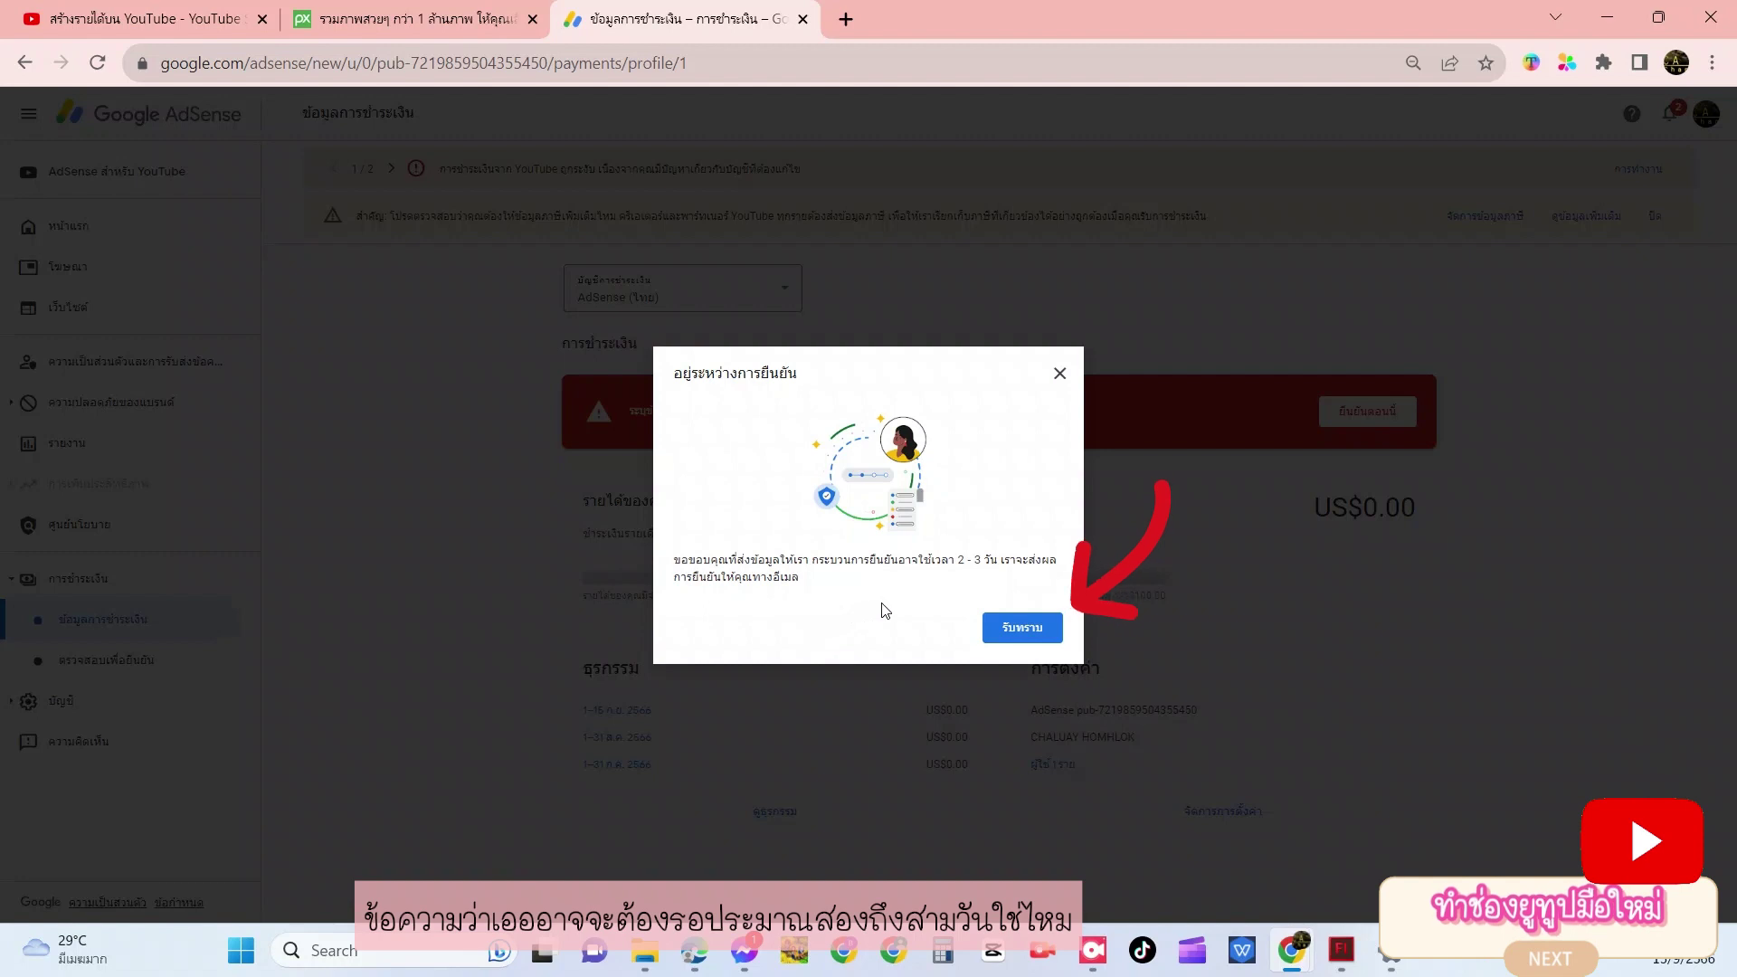
pyautogui.click(1021, 633)
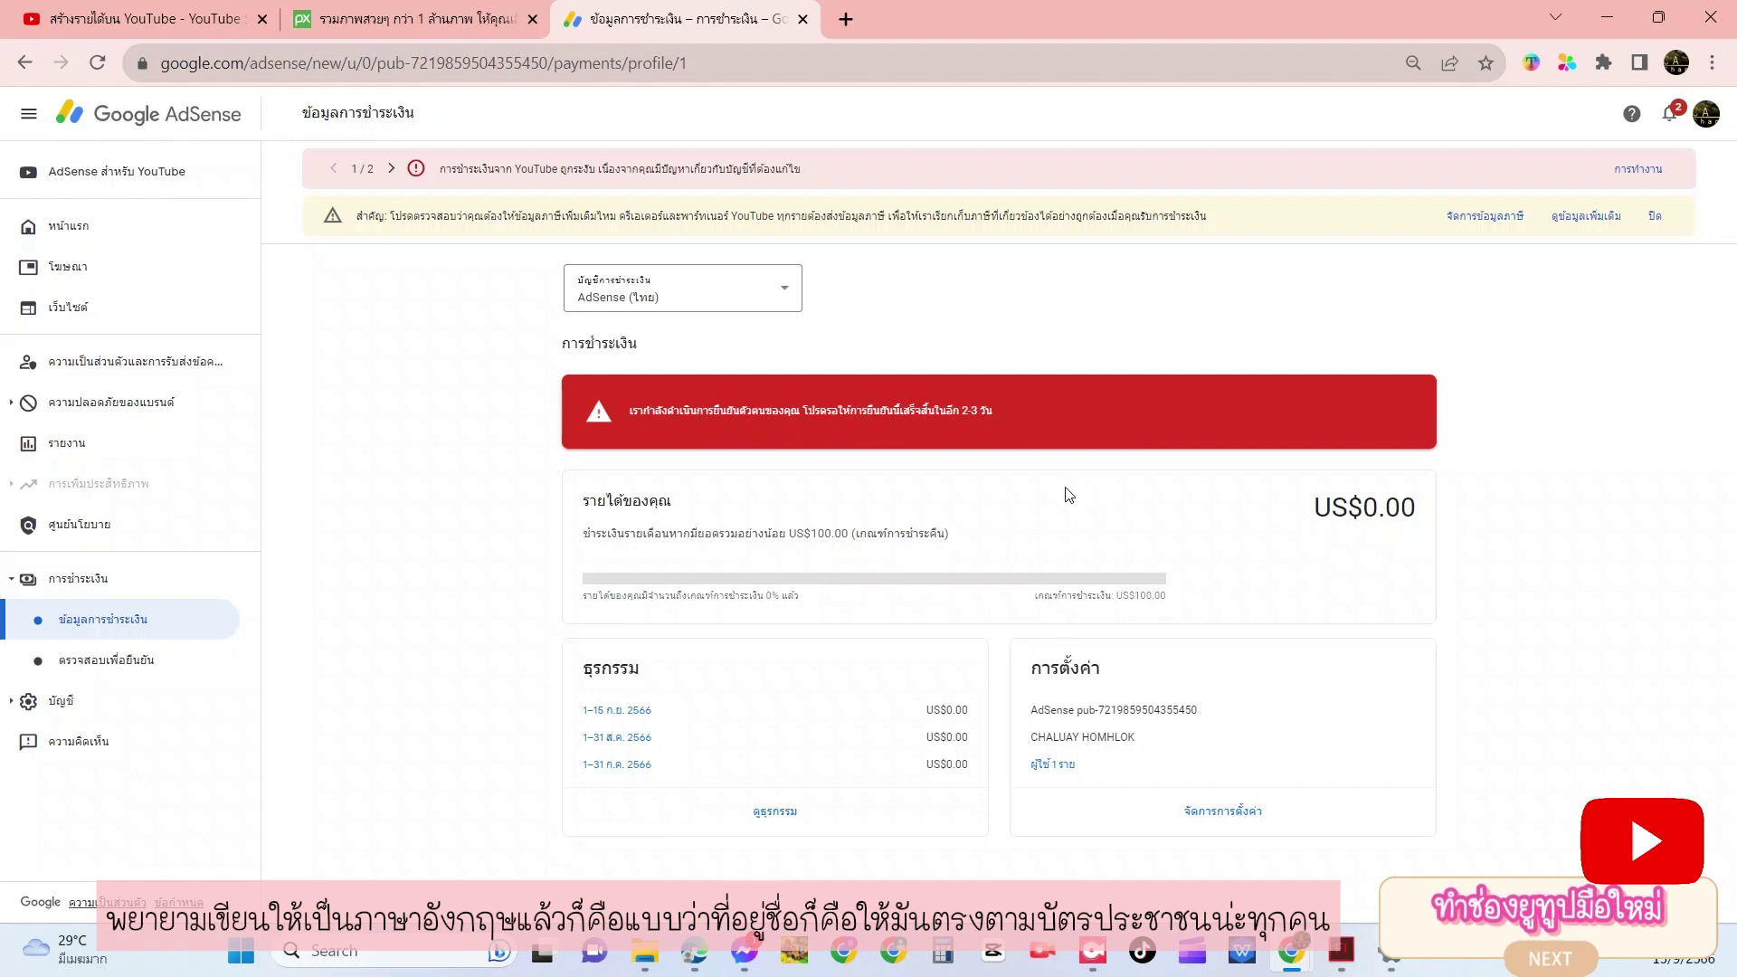
# Review the transaction history of the AdSense (ไทย) payments account for the last three months
pyautogui.click(747, 813)
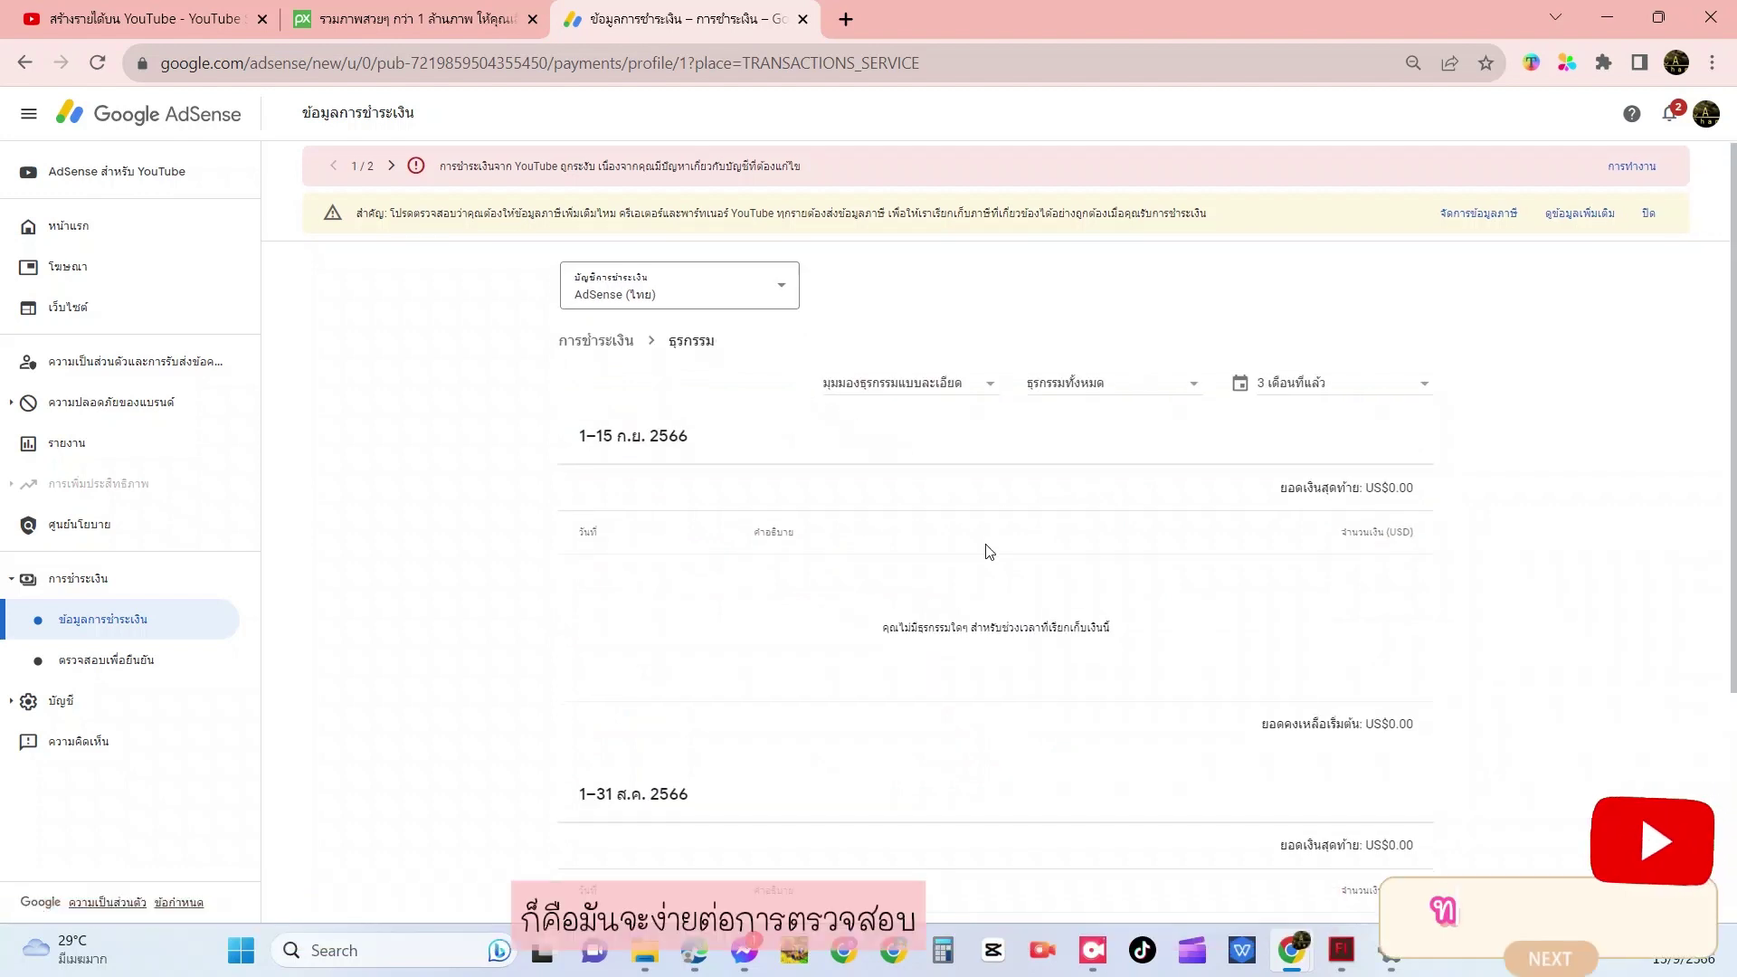
pyautogui.scroll(-4, 989, 552)
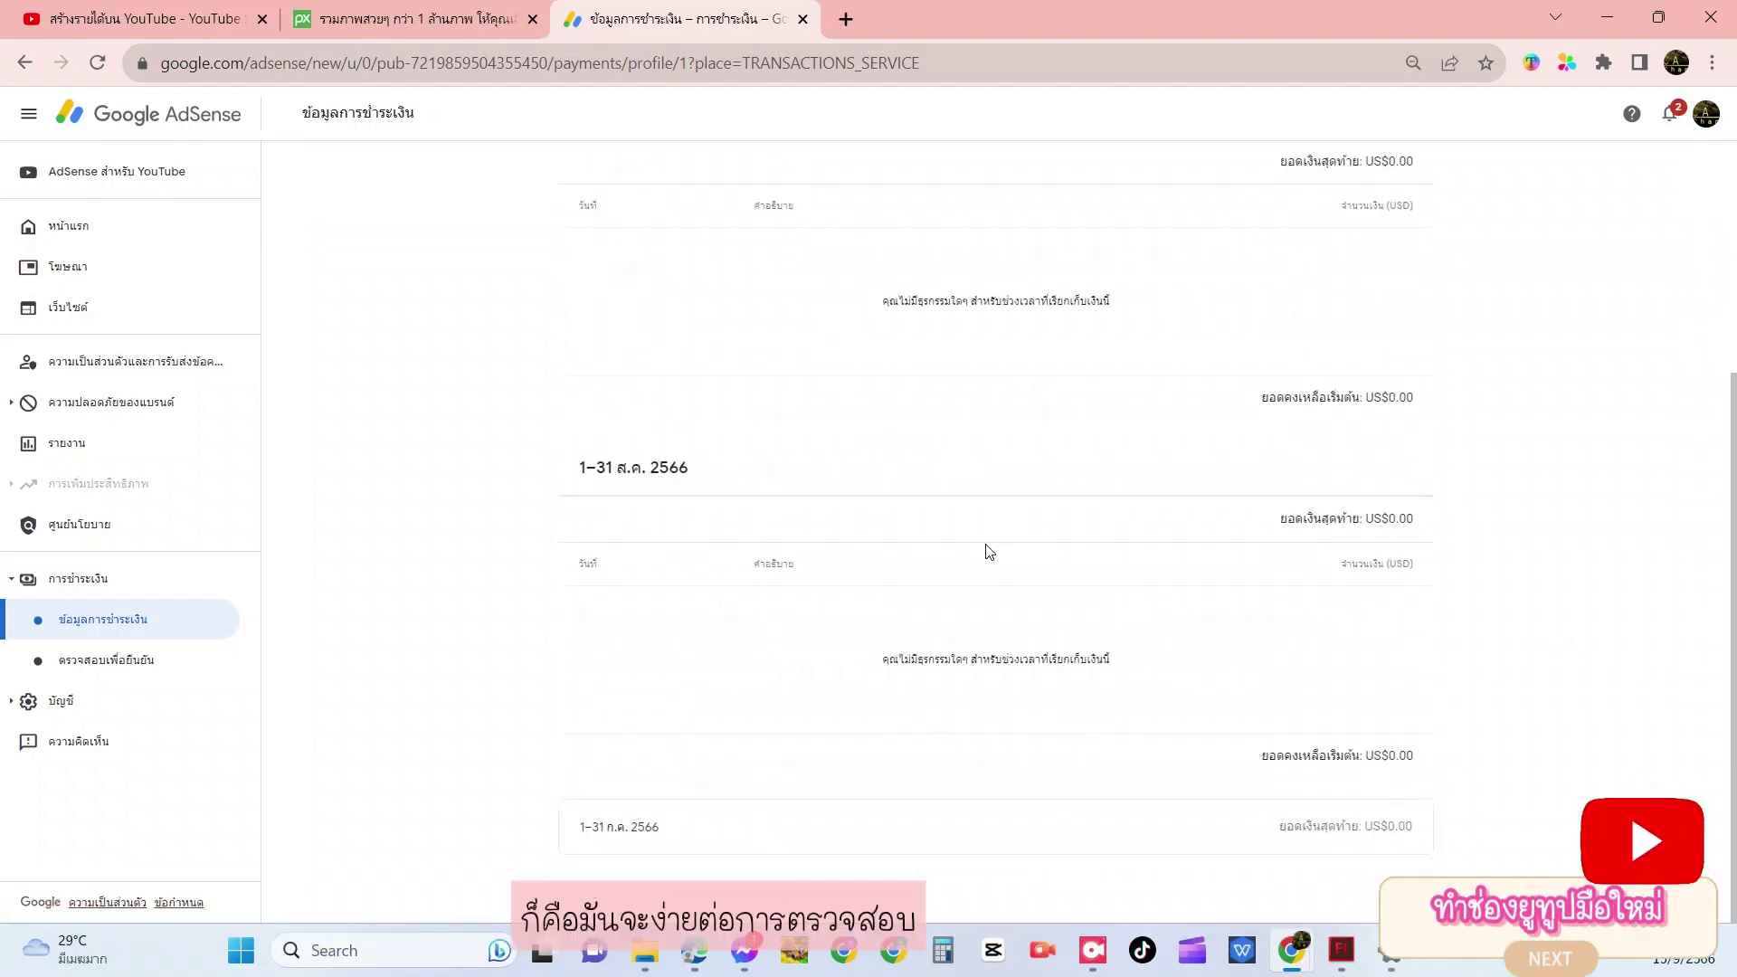
pyautogui.scroll(4, 986, 550)
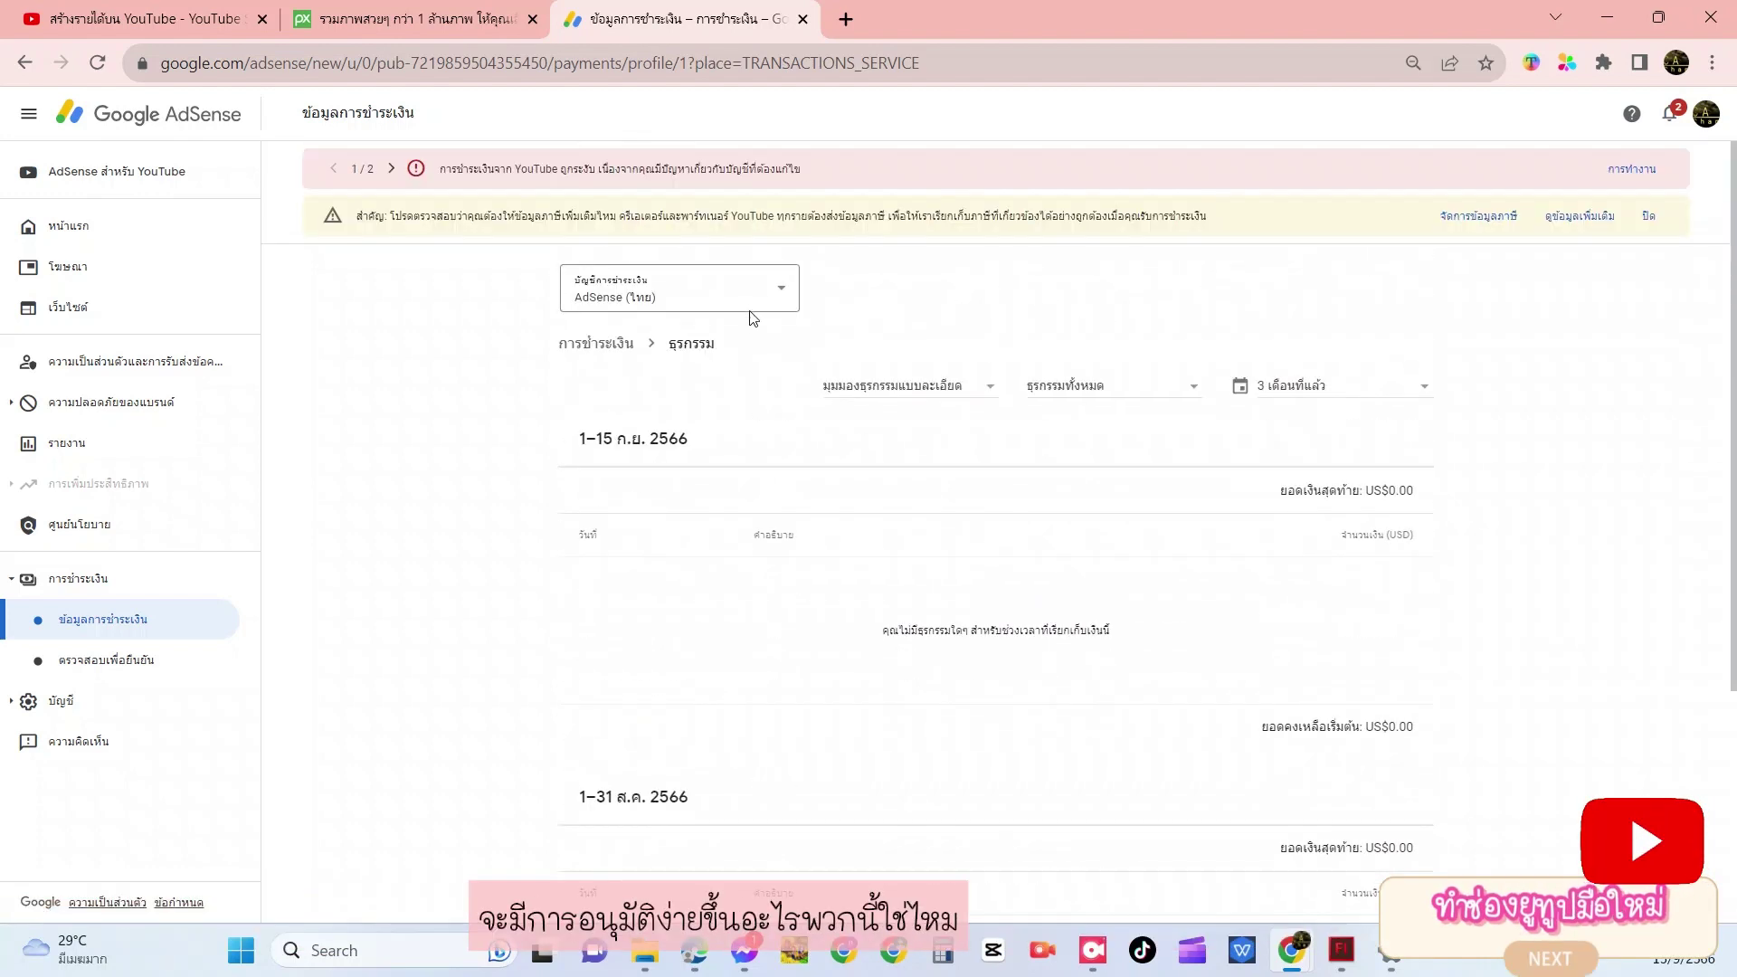
# Switch the payments account to YouTube (ไทย) and look through both payment alerts
pyautogui.click(745, 287)
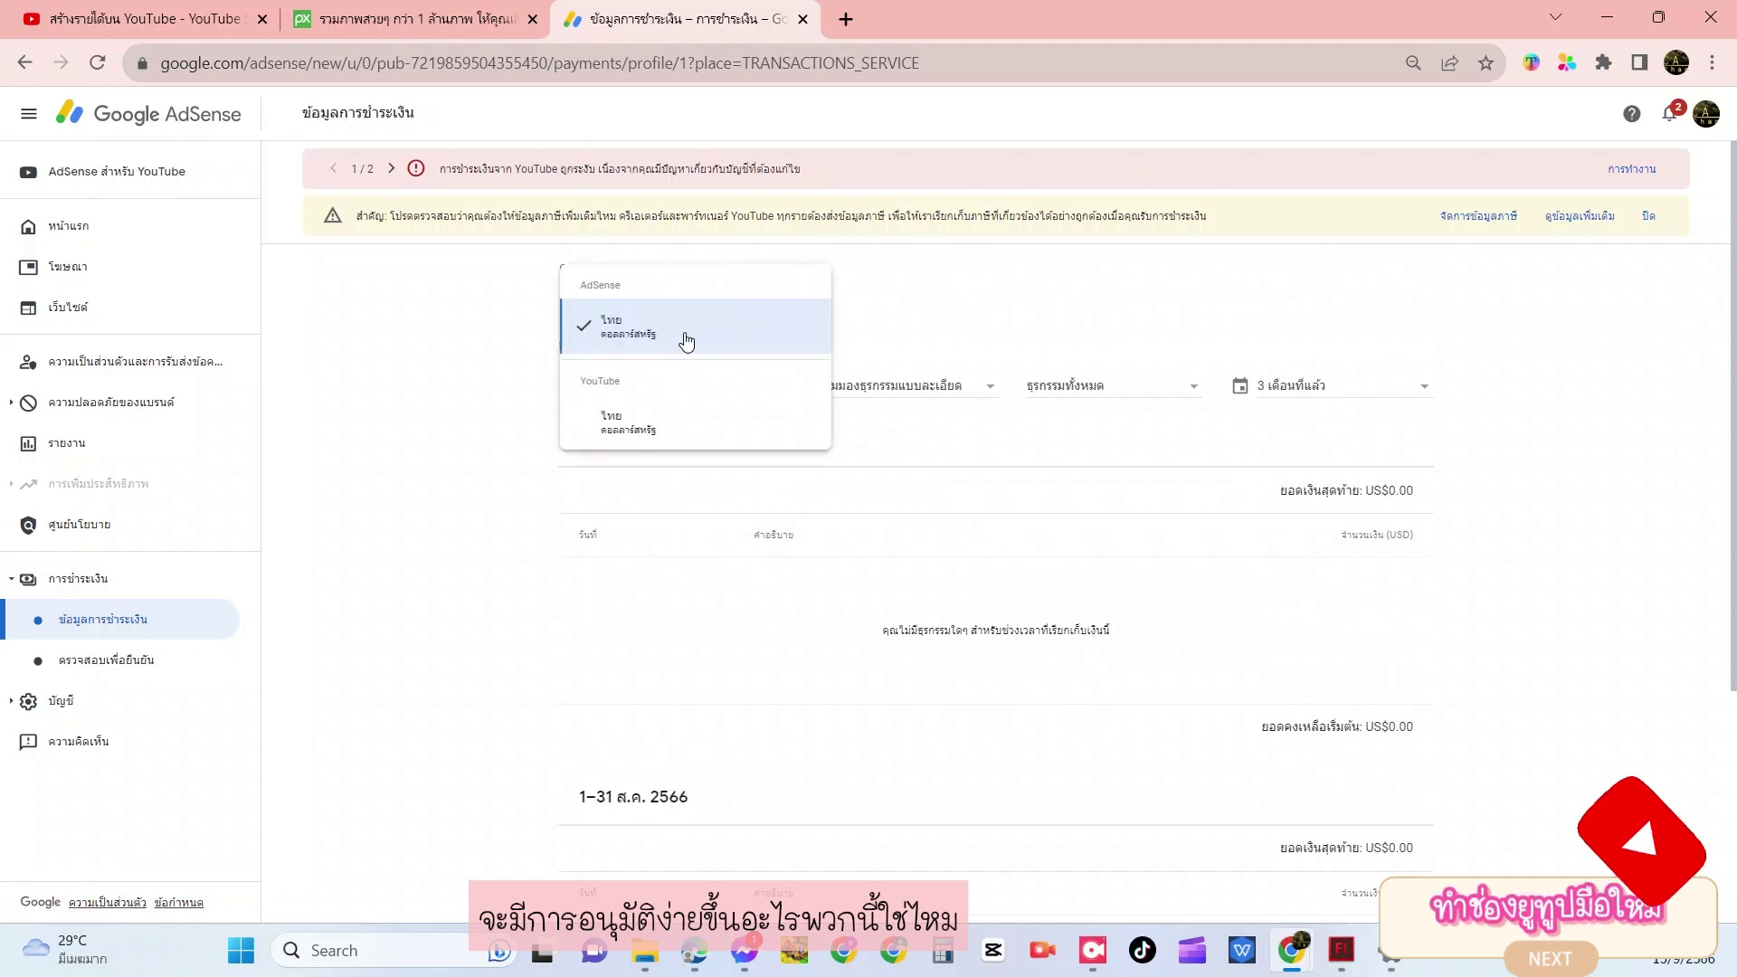
pyautogui.click(612, 424)
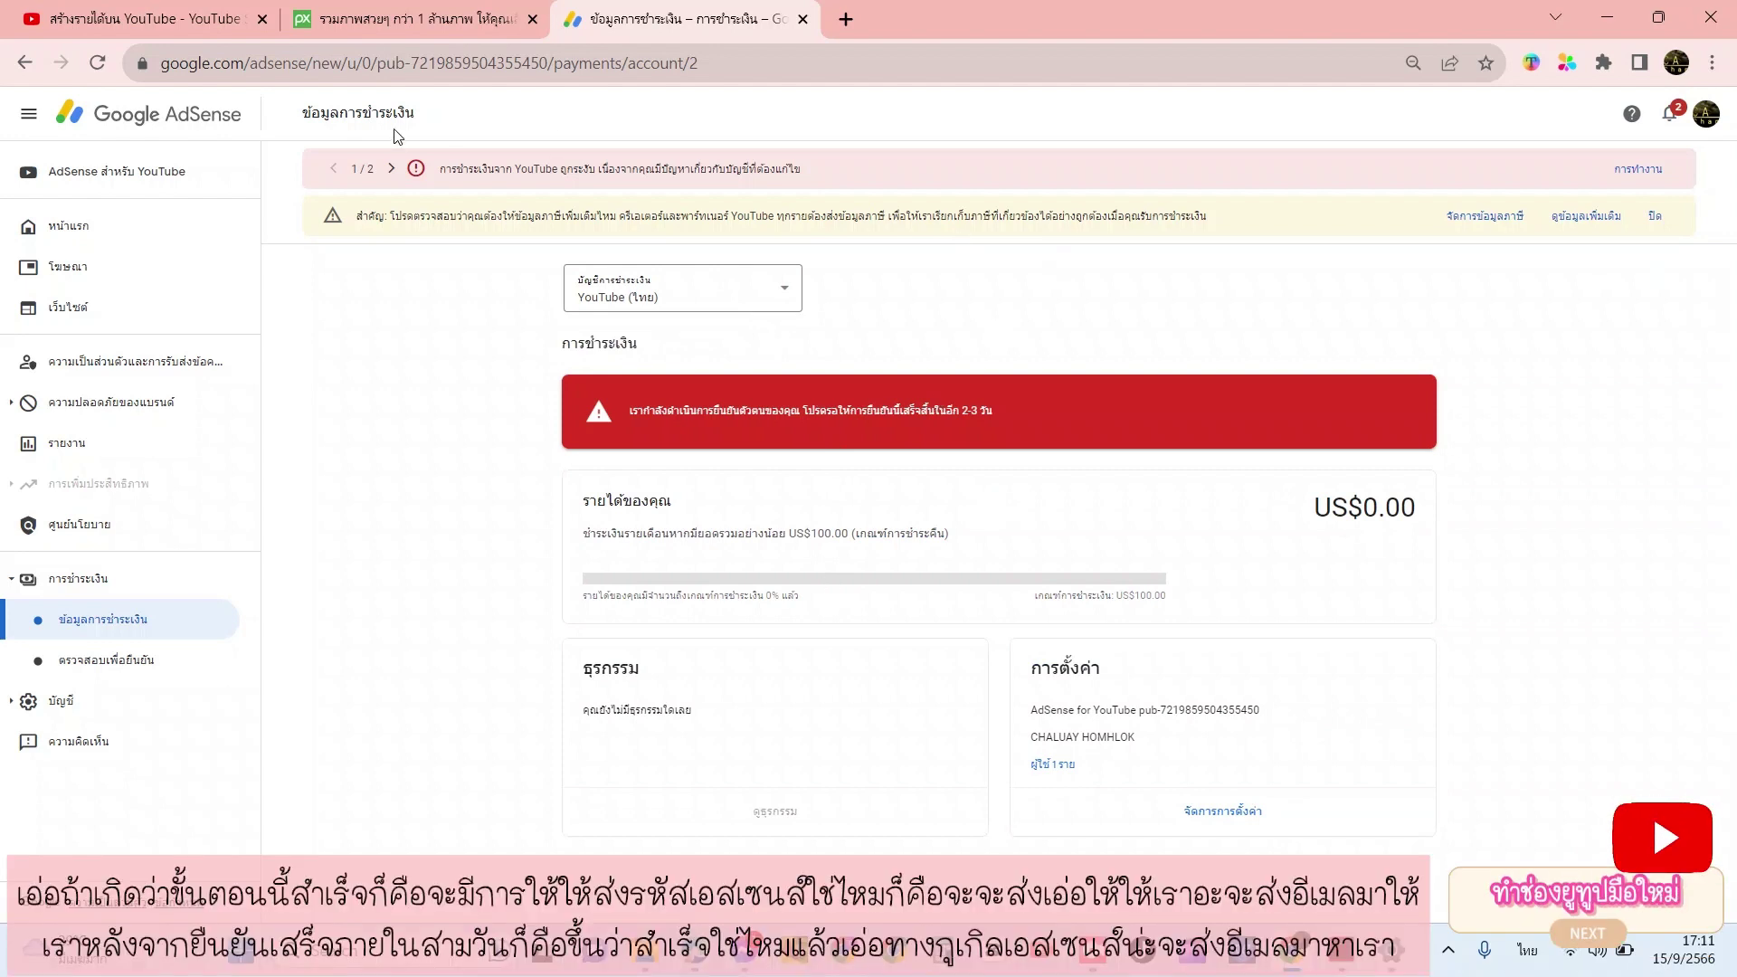
pyautogui.click(381, 166)
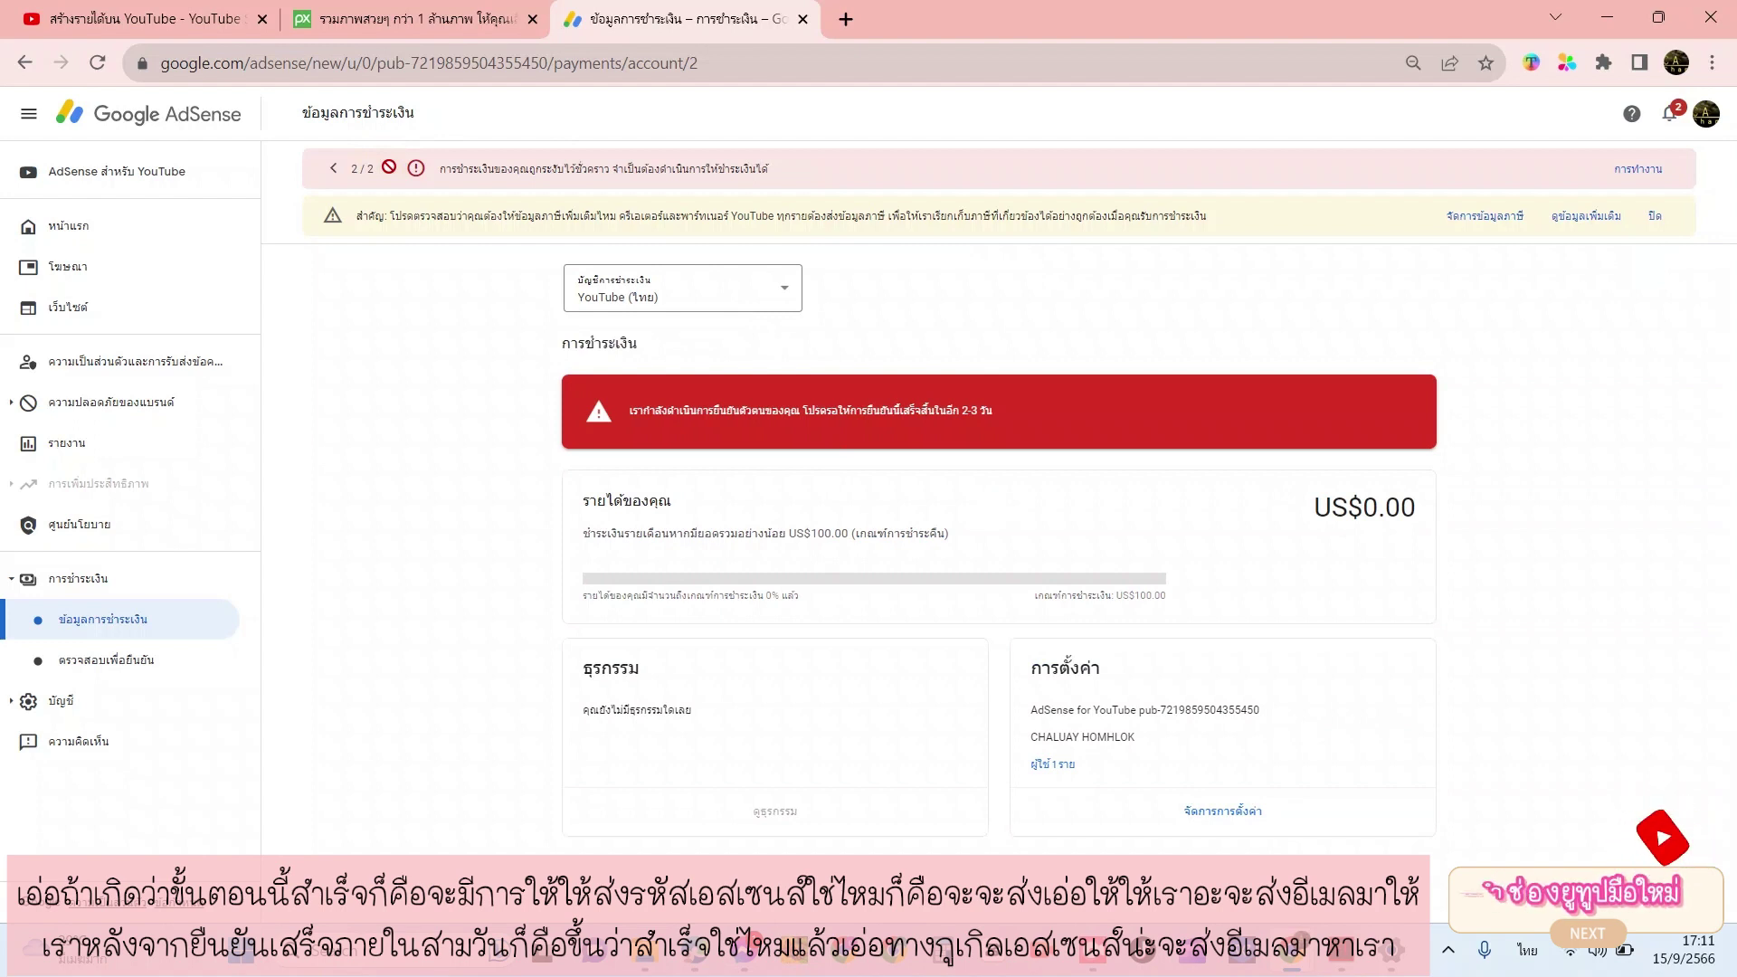
pyautogui.click(331, 174)
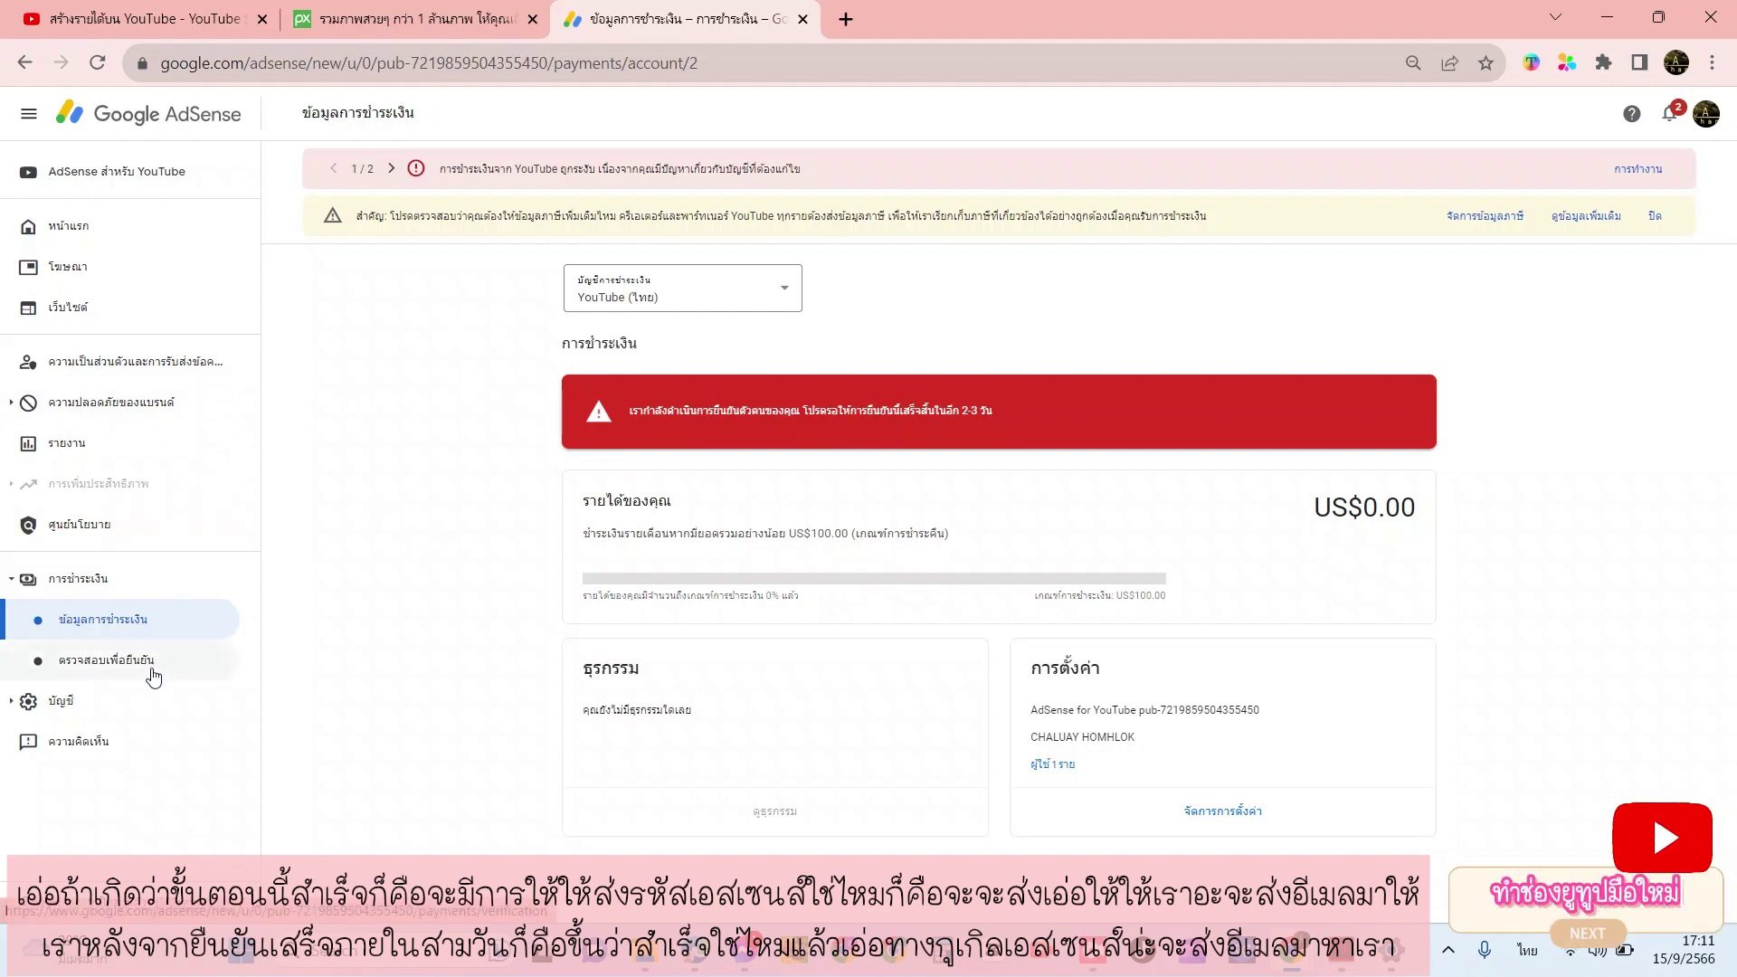
# Expand the account section of the navigation and open the payments verification check page
pyautogui.click(97, 702)
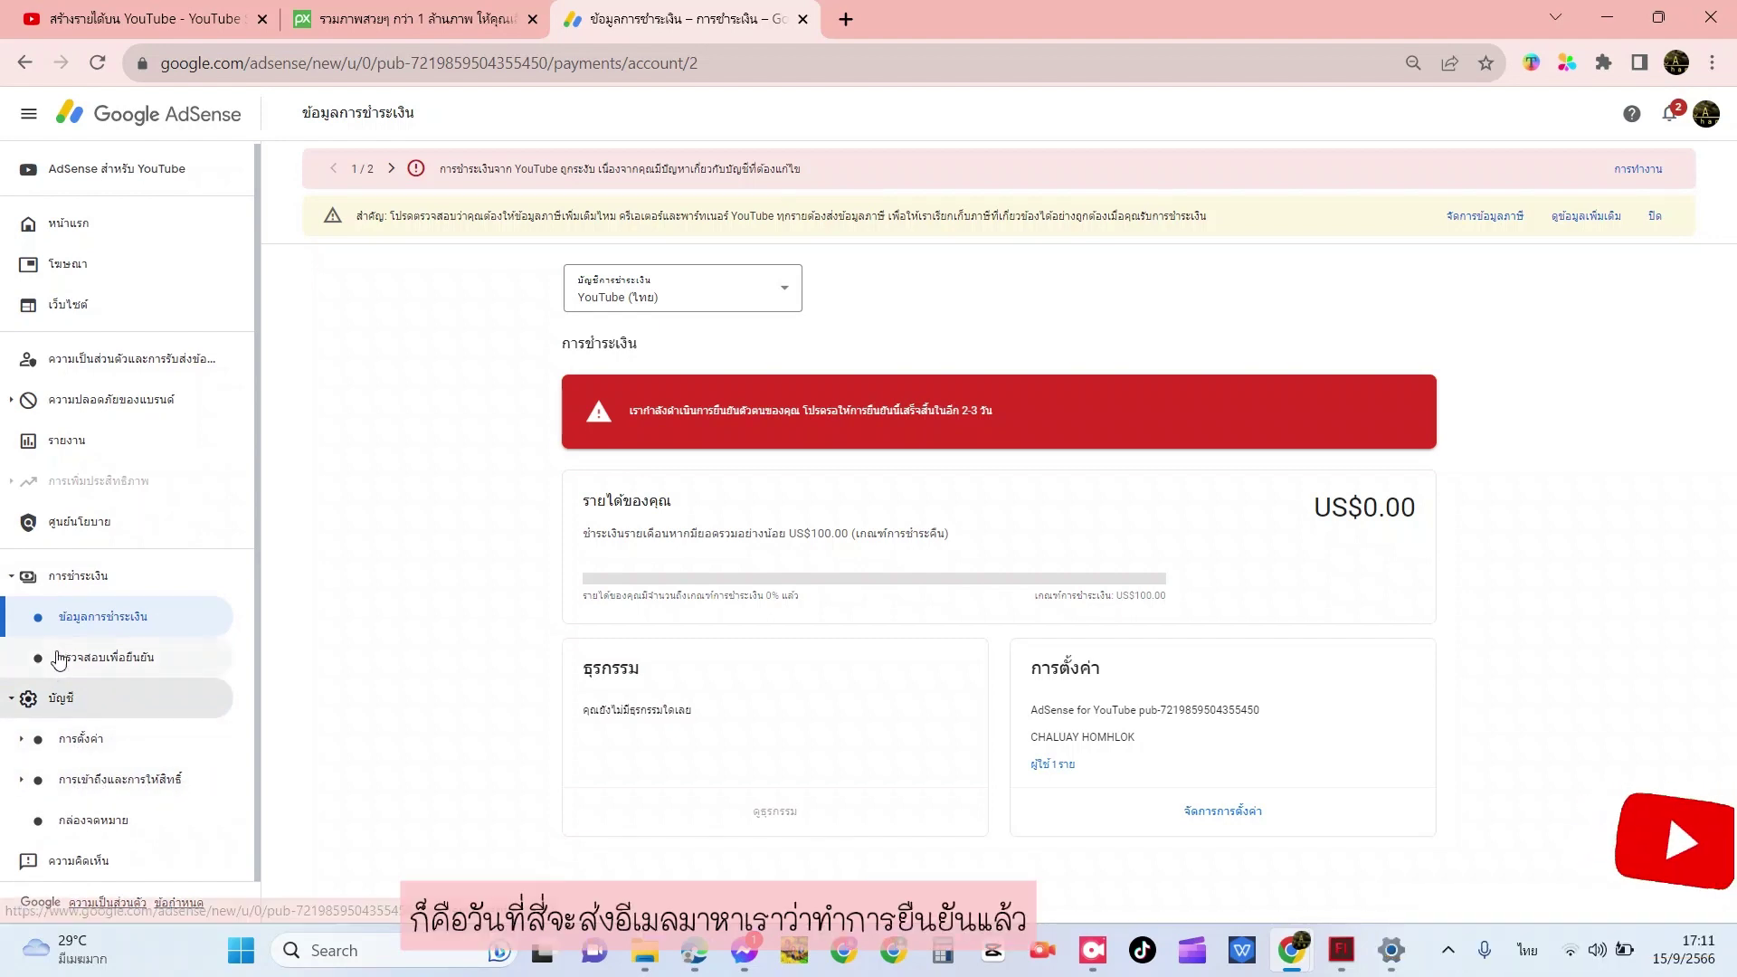
pyautogui.click(89, 664)
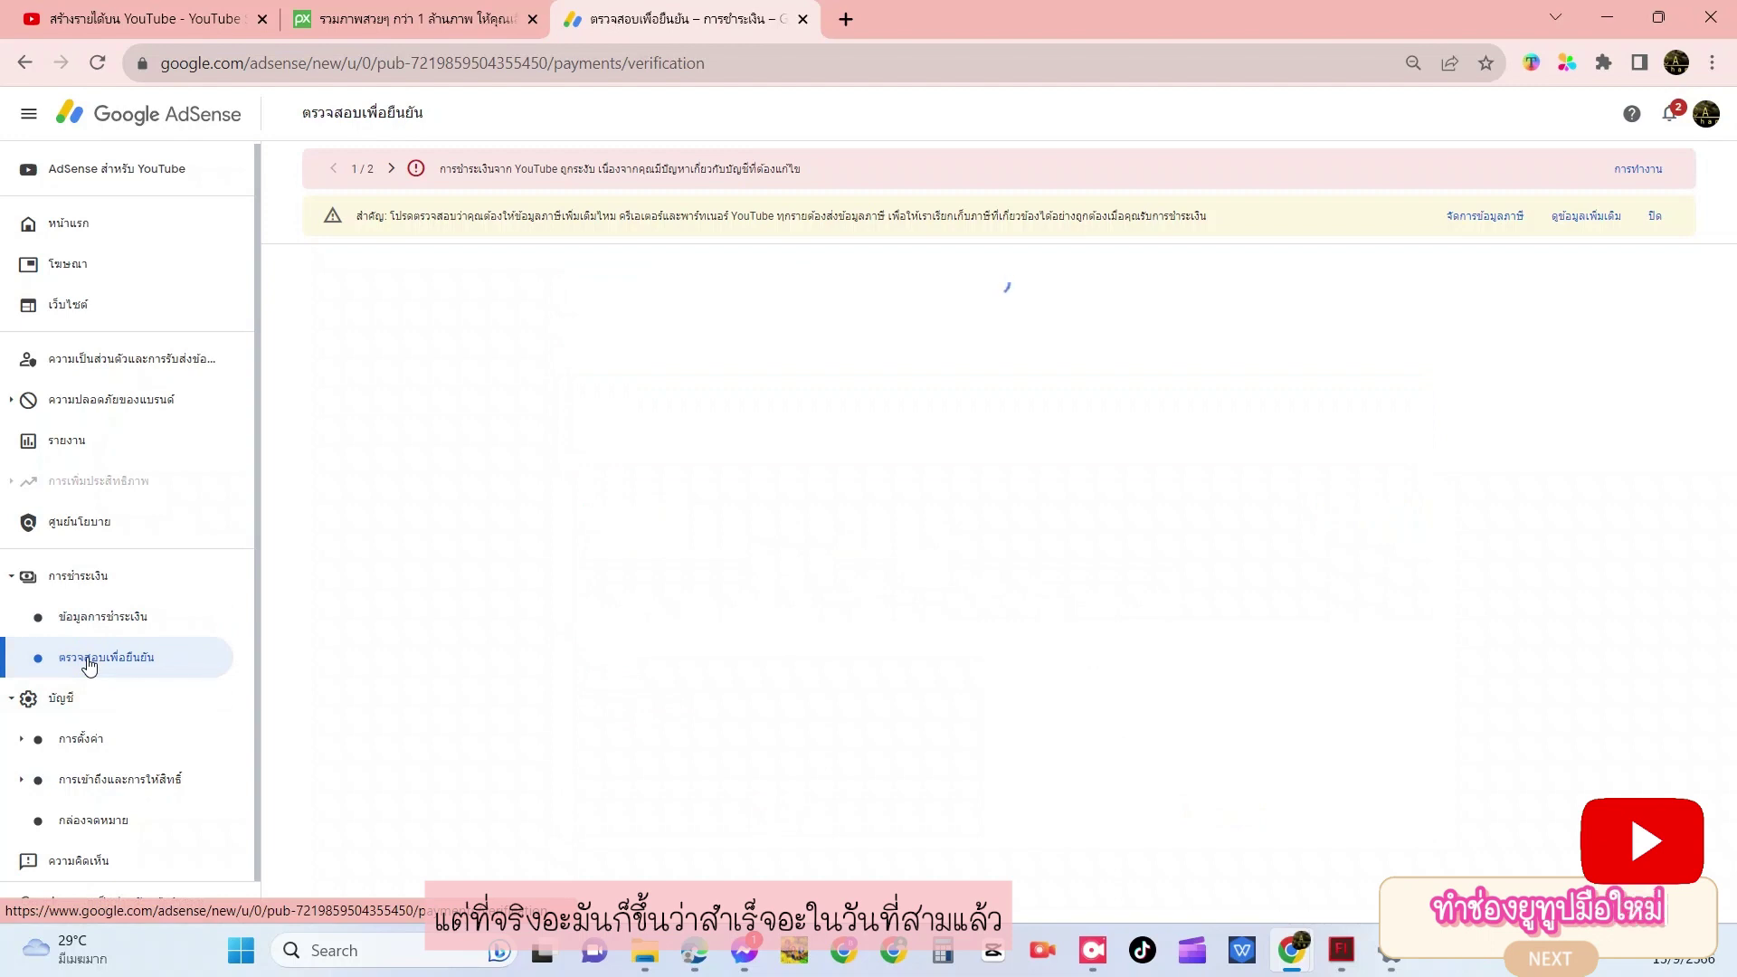